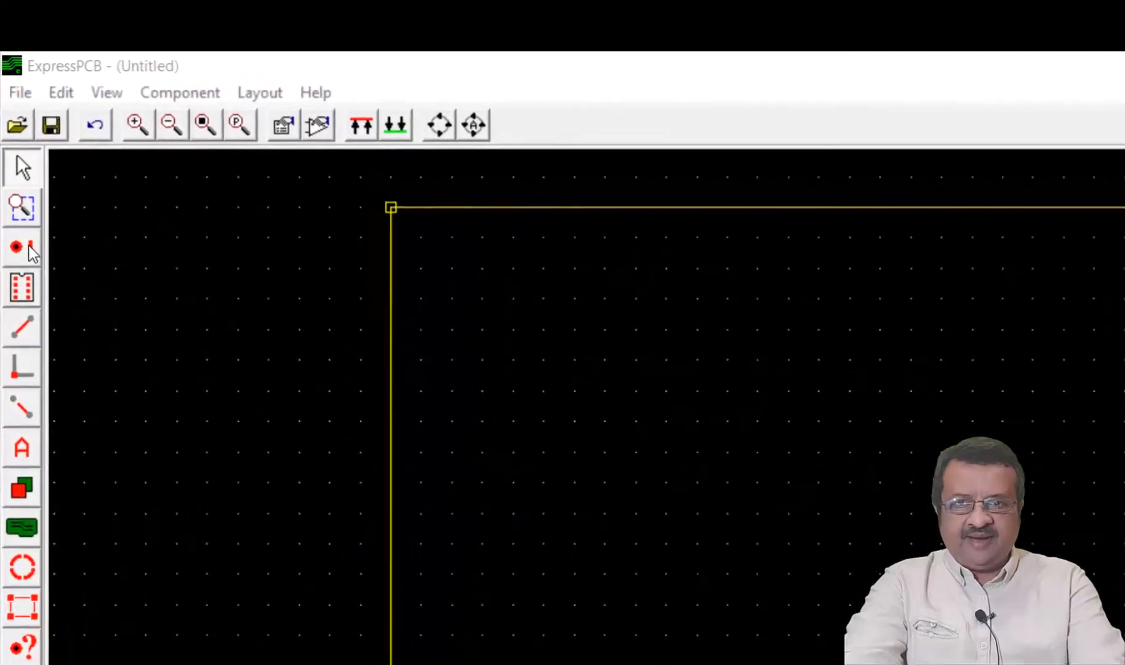
Place a 0.200" round pad with 0.100" hole inside the board outline at about X 2.500, Y 0.600
left_click(21, 181)
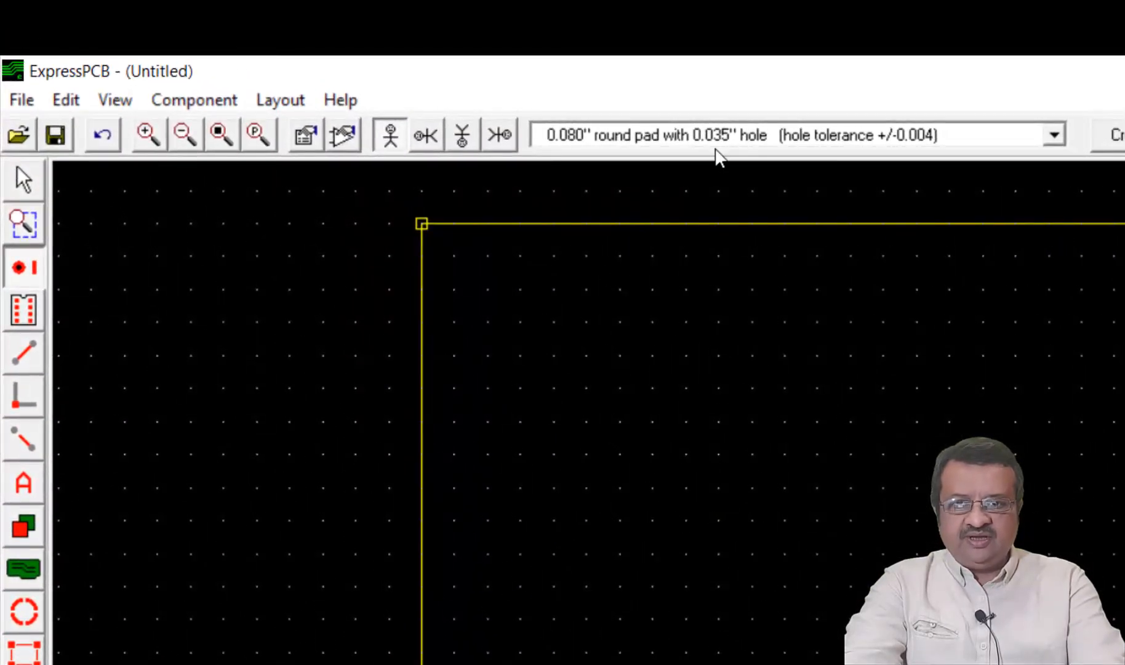
left_click(721, 145)
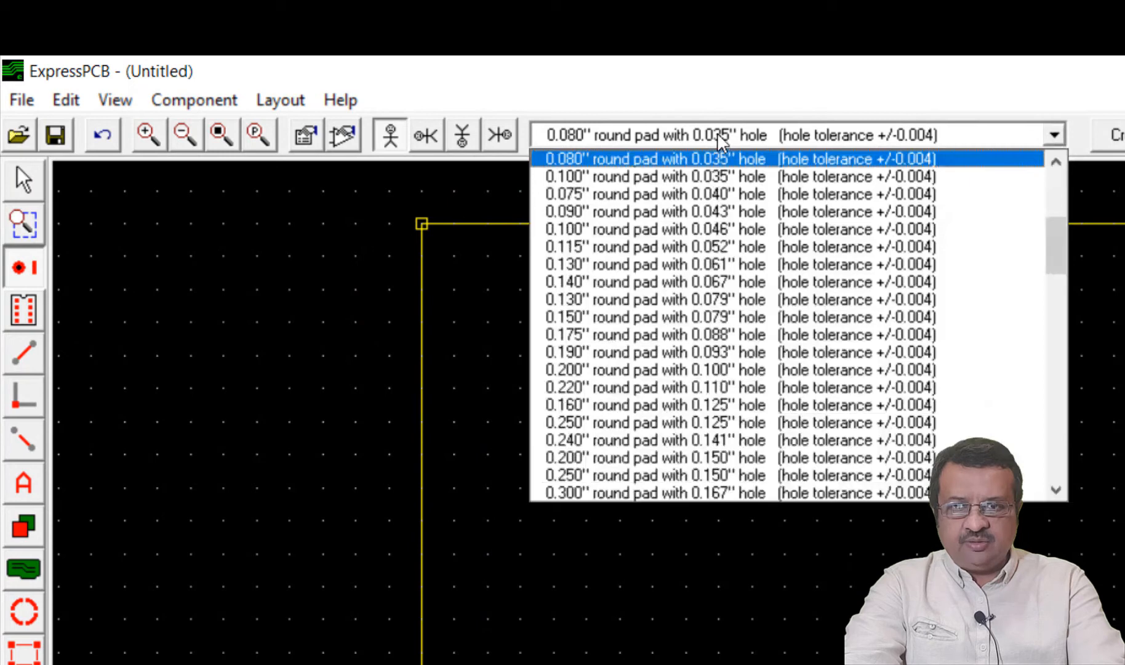
left_click(712, 371)
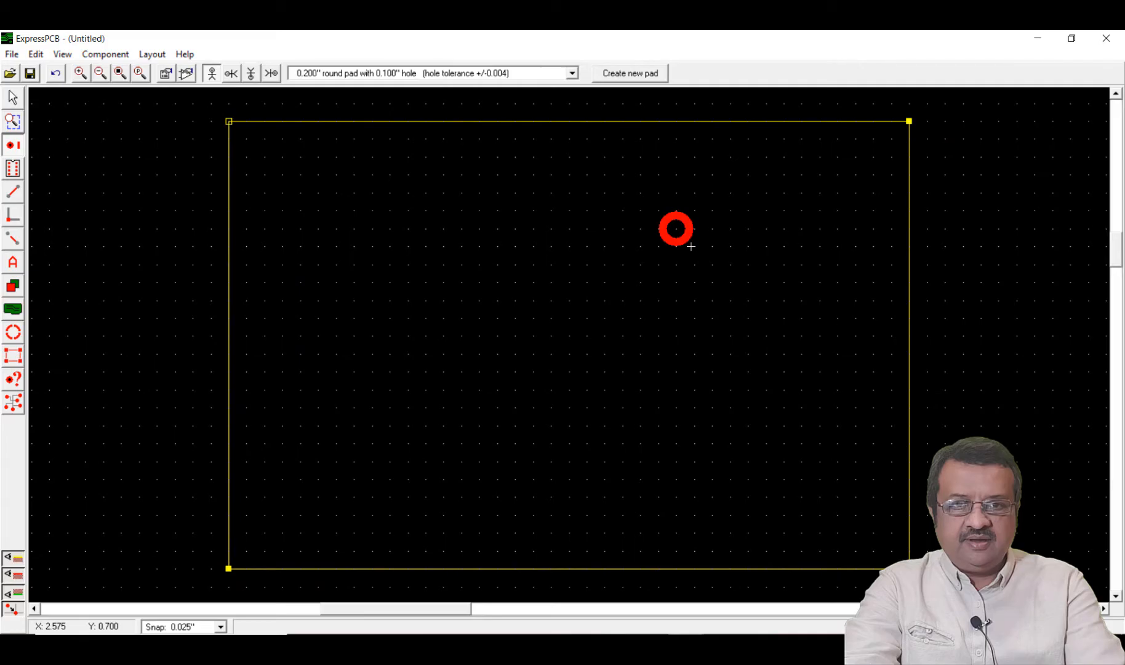
scroll(691, 247, "up", 2)
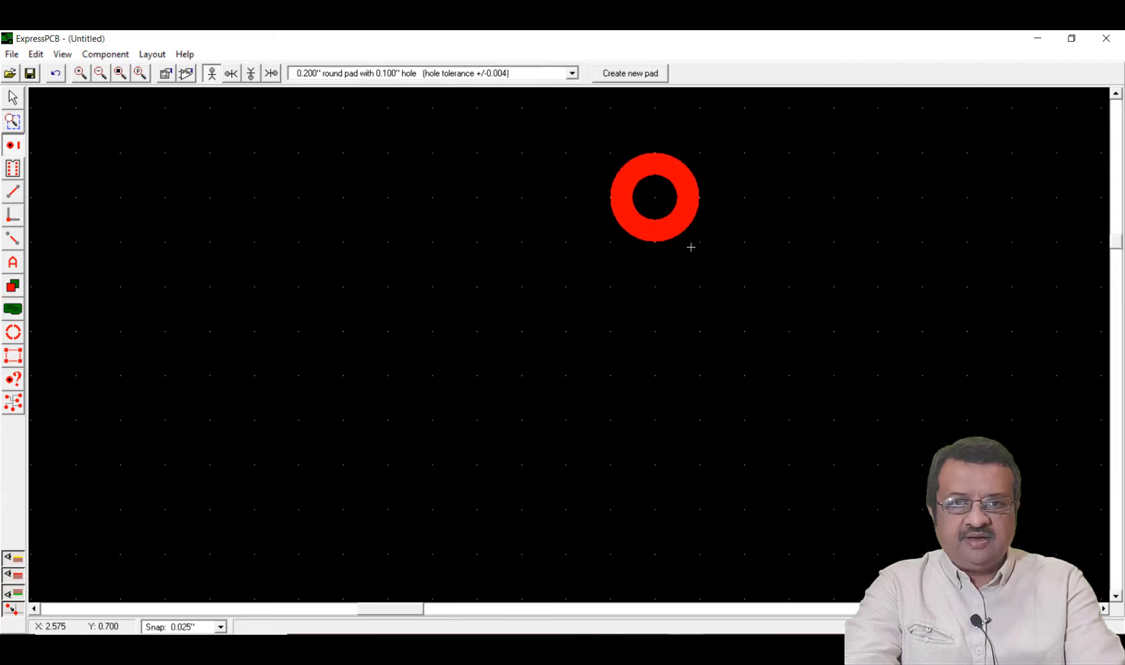
scroll(690, 246, "up", 1)
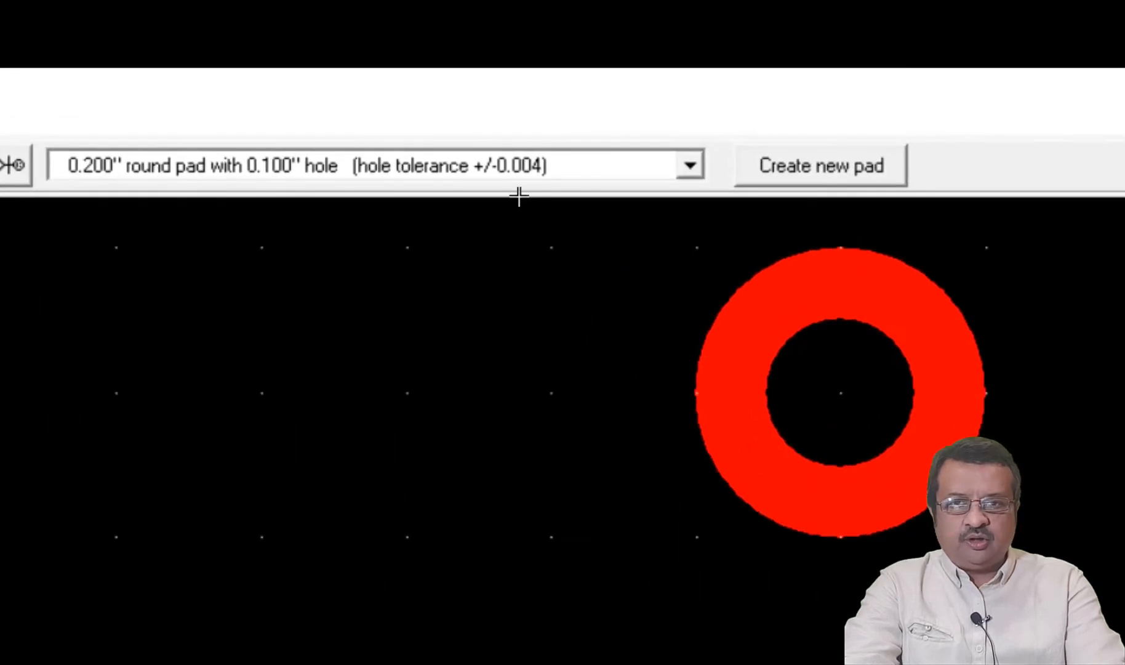
Place a 0.100" round pad with 0.035" hole below and left of the large round pad, at about X 2.200, Y 0.700
left_click(521, 177)
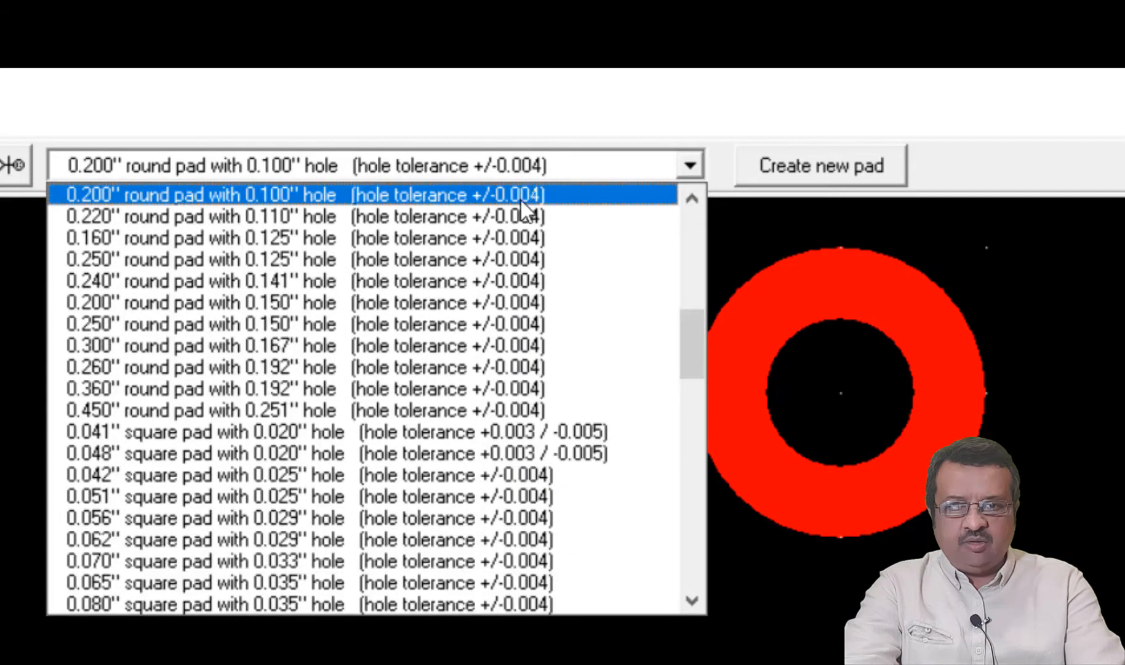
scroll(546, 528, "up", 10)
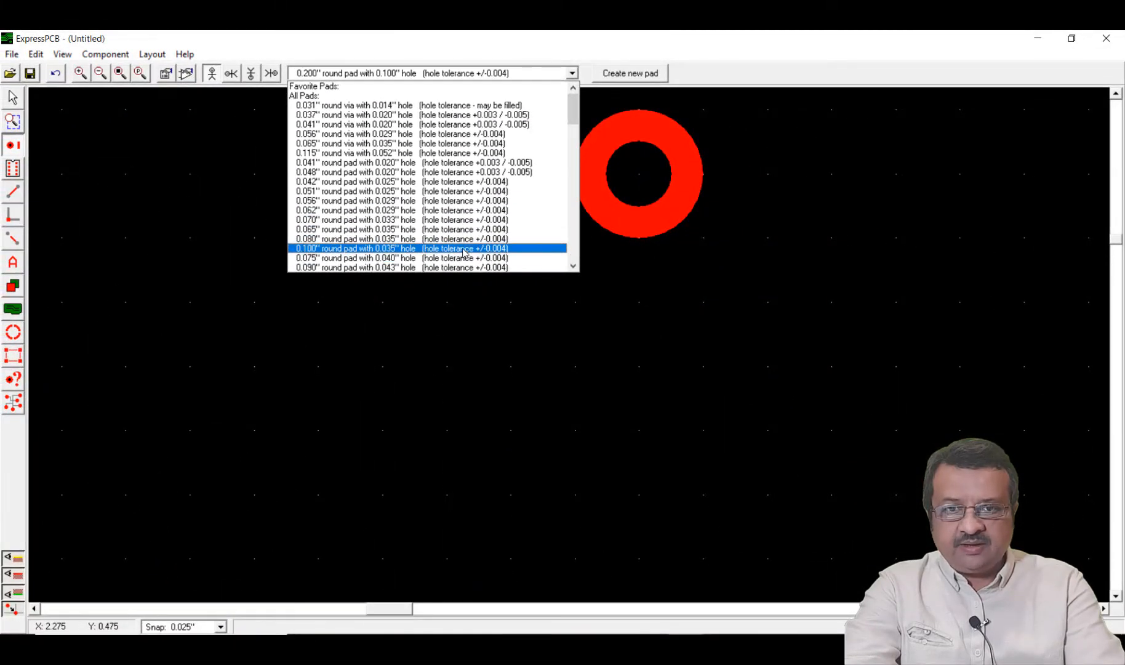
left_click(465, 249)
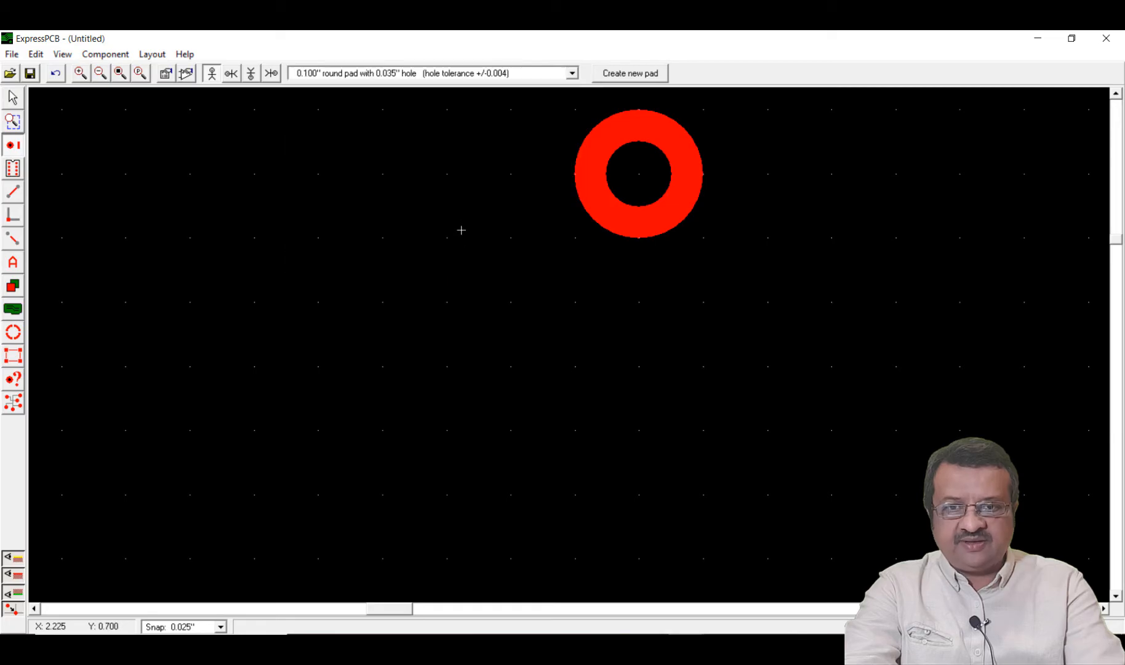
left_click(445, 238)
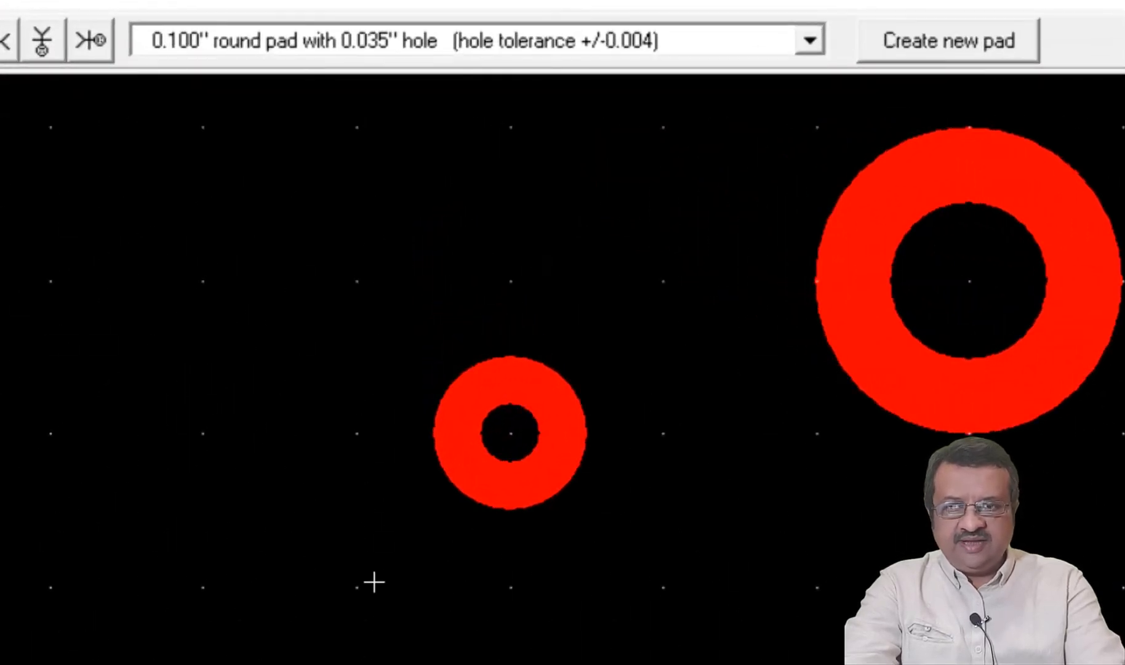
Place a 0.150" square pad with 0.079" hole below and left of the small round pad, at about X 2.000, Y 0.800
left_click(285, 43)
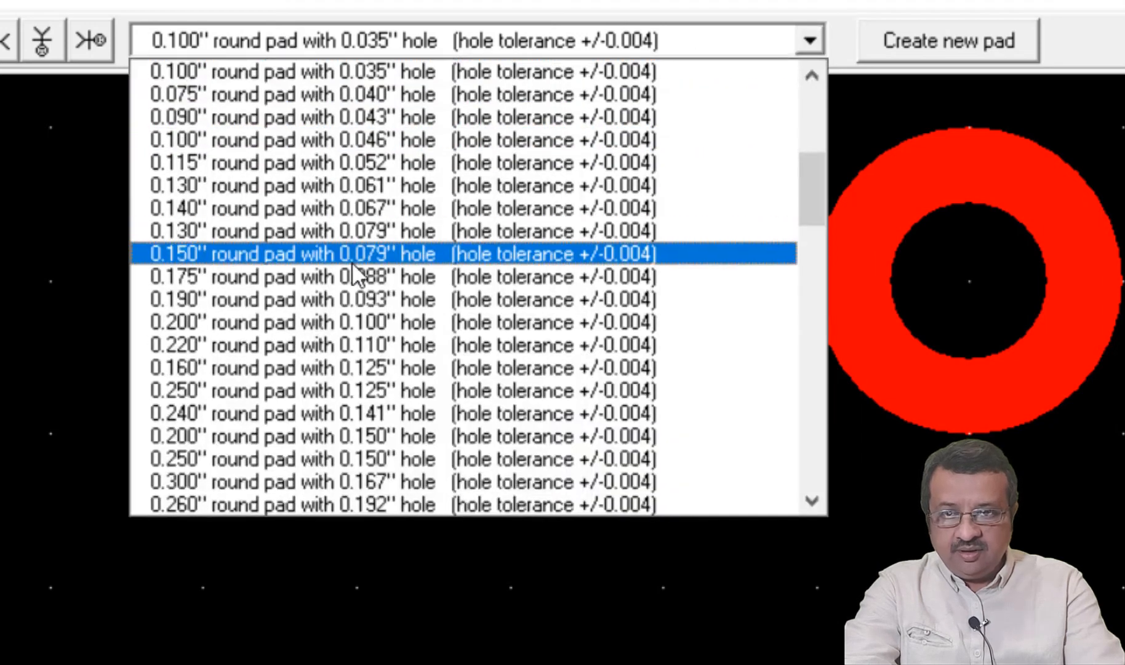
scroll(351, 271, "down", 11)
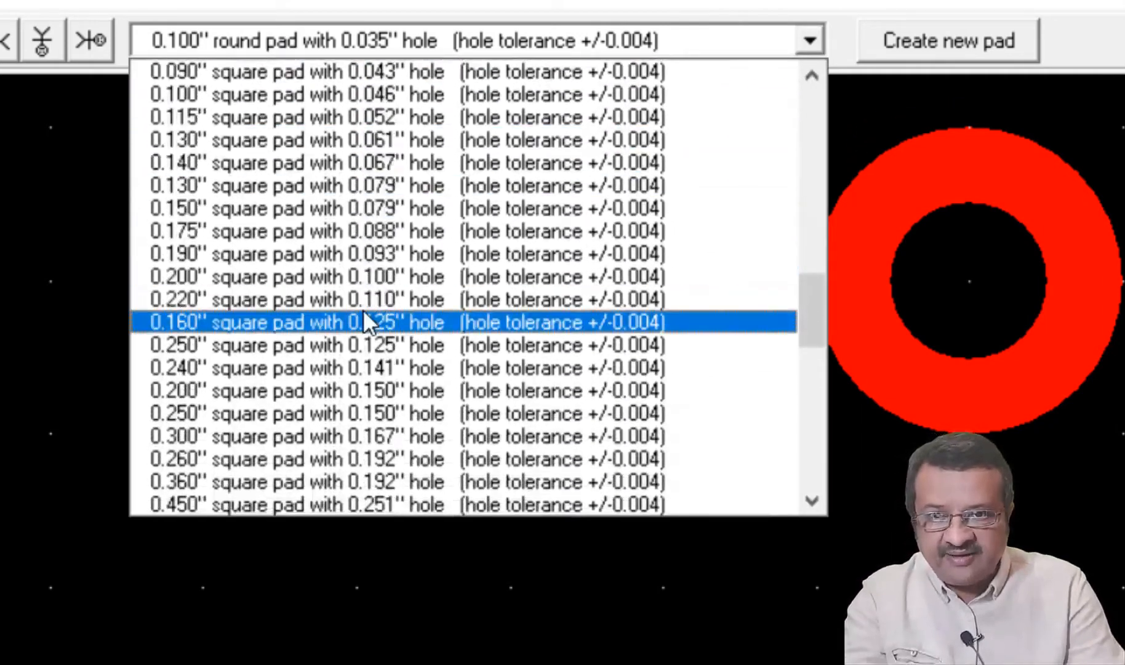
left_click(300, 204)
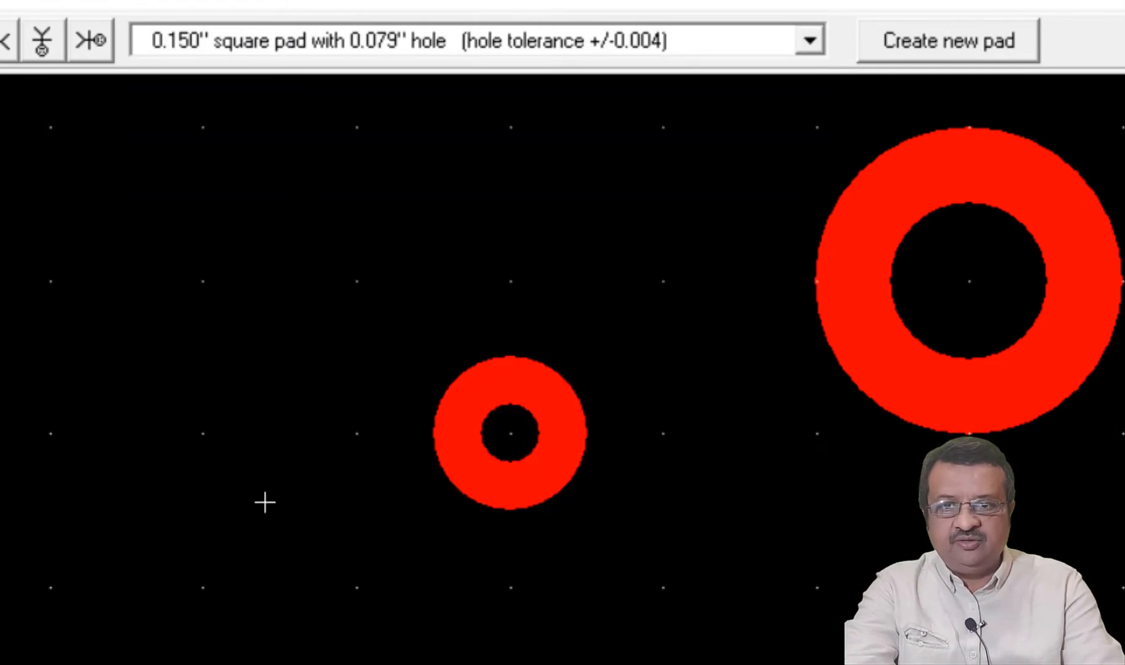
left_click(203, 587)
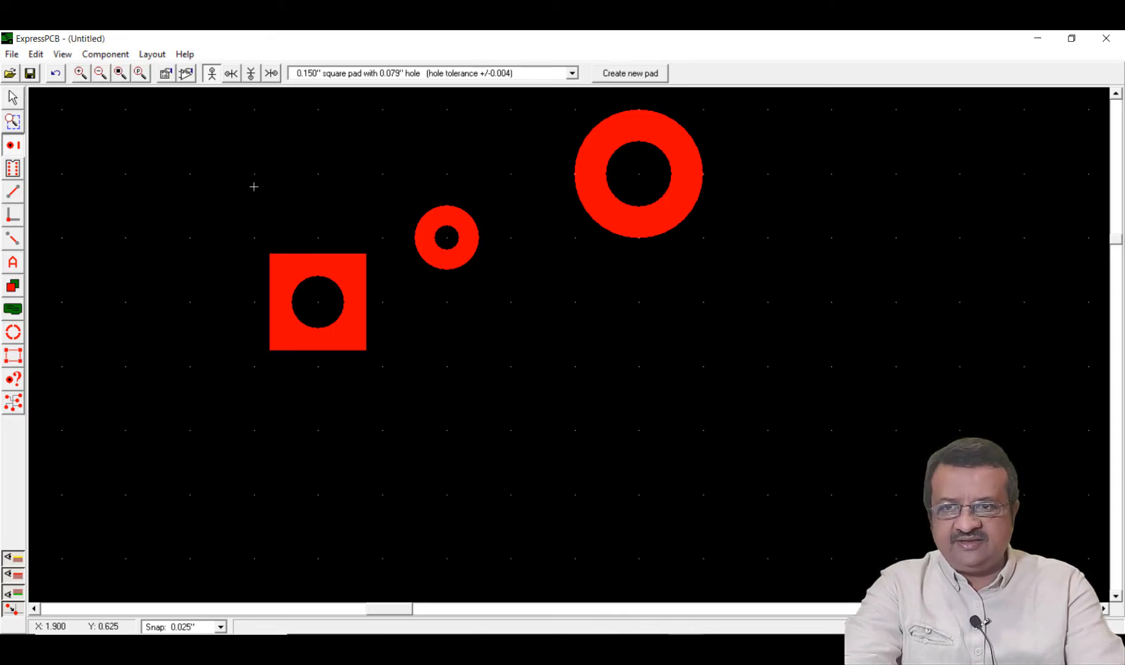
Review the small round pad's properties, including pad type, position and pin number, and close them without changes
left_click(12, 97)
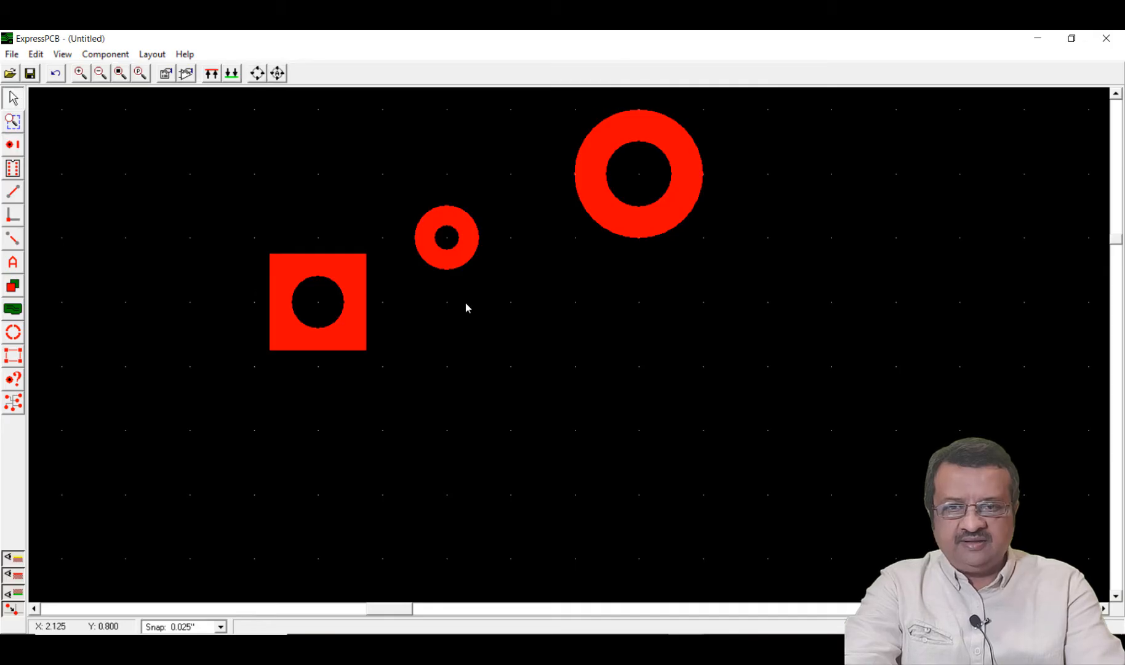
double_click(454, 255)
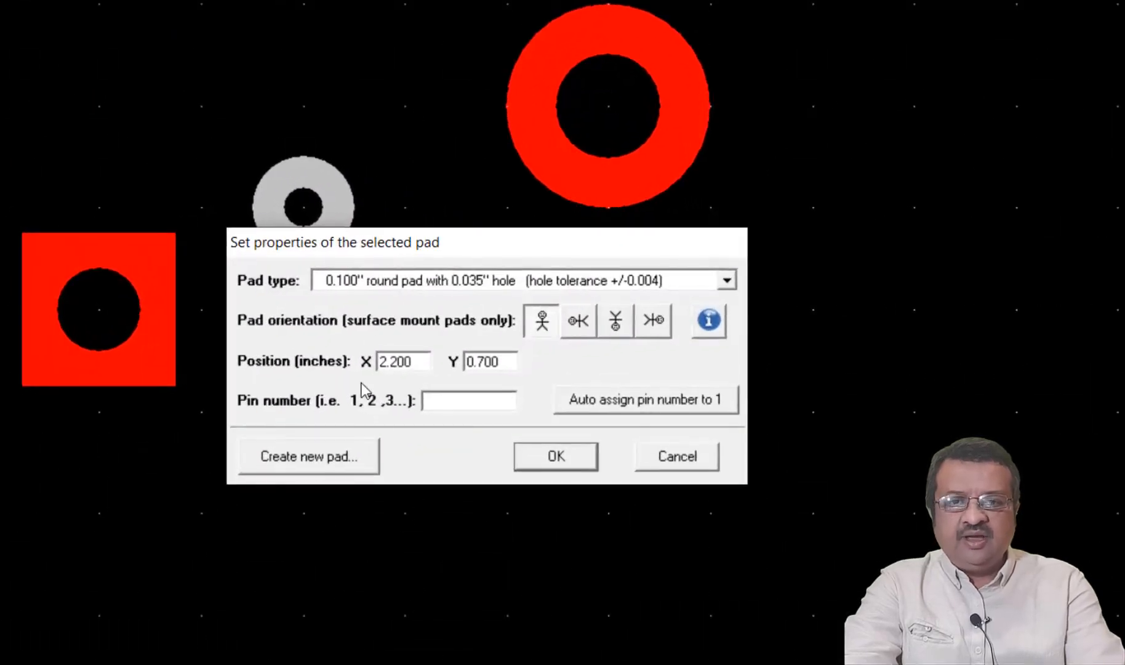
left_click(494, 406)
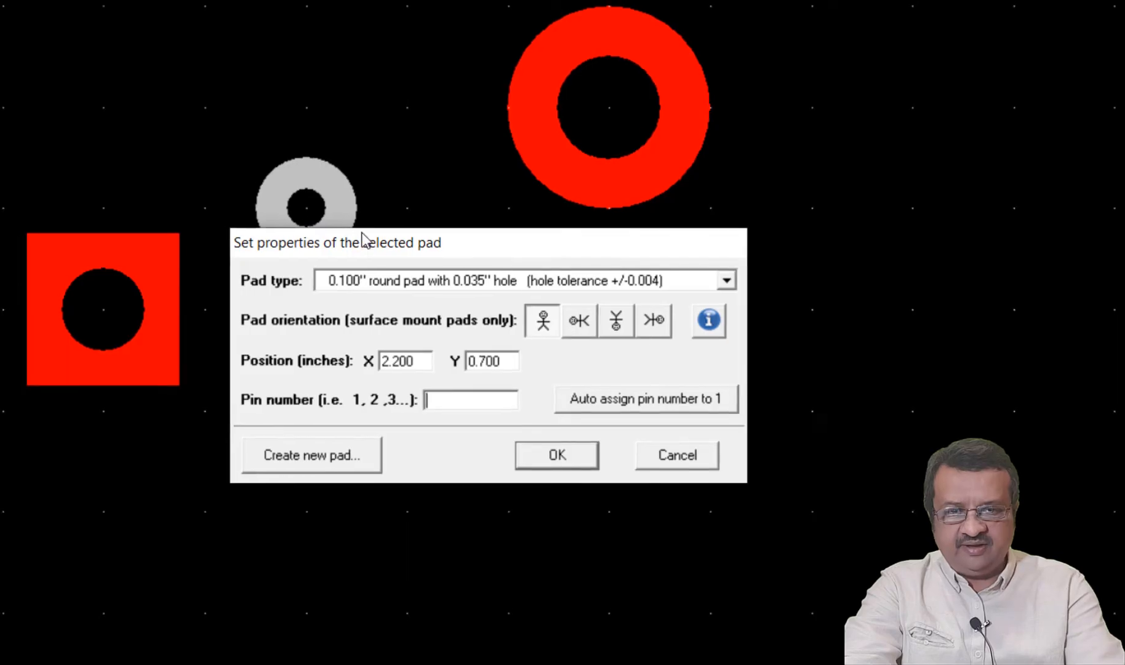
left_click(681, 414)
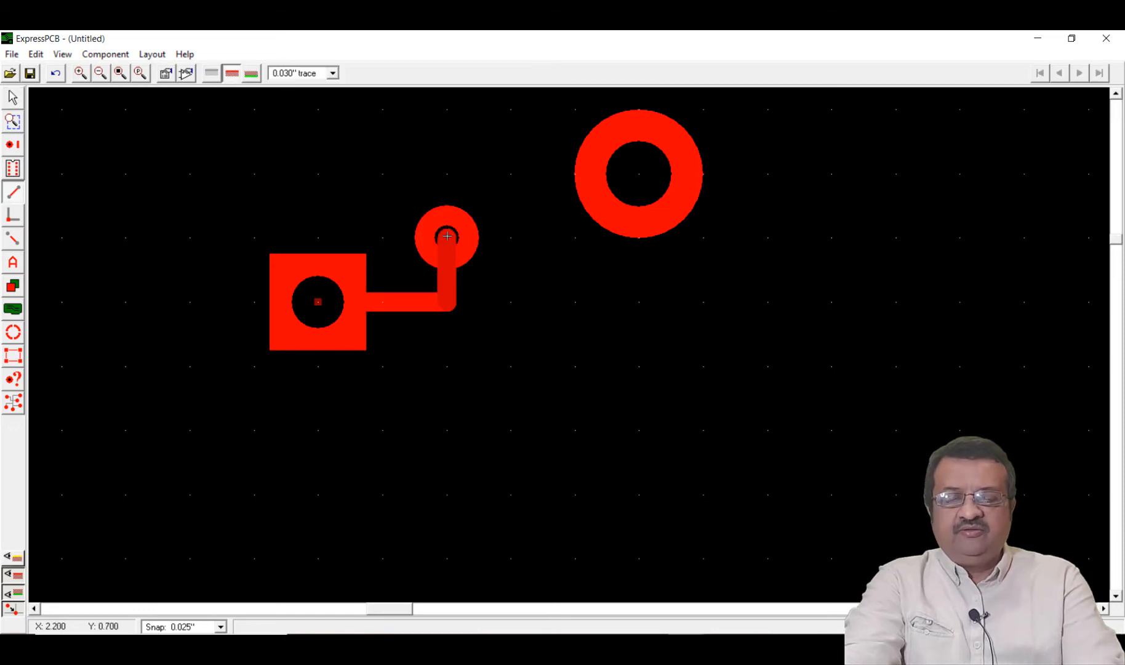
Route an L-shaped 0.030" trace between the small round and square pads, and a U-shaped 0.100" trace from the square pad to the large round pad
left_click(446, 237)
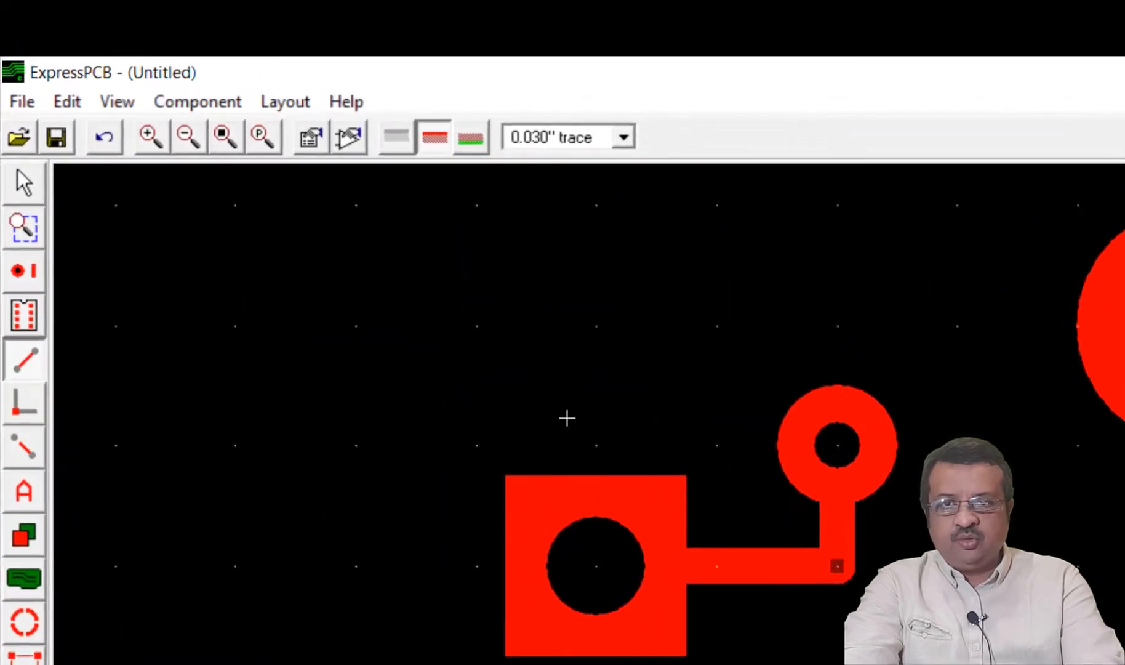
left_click(550, 146)
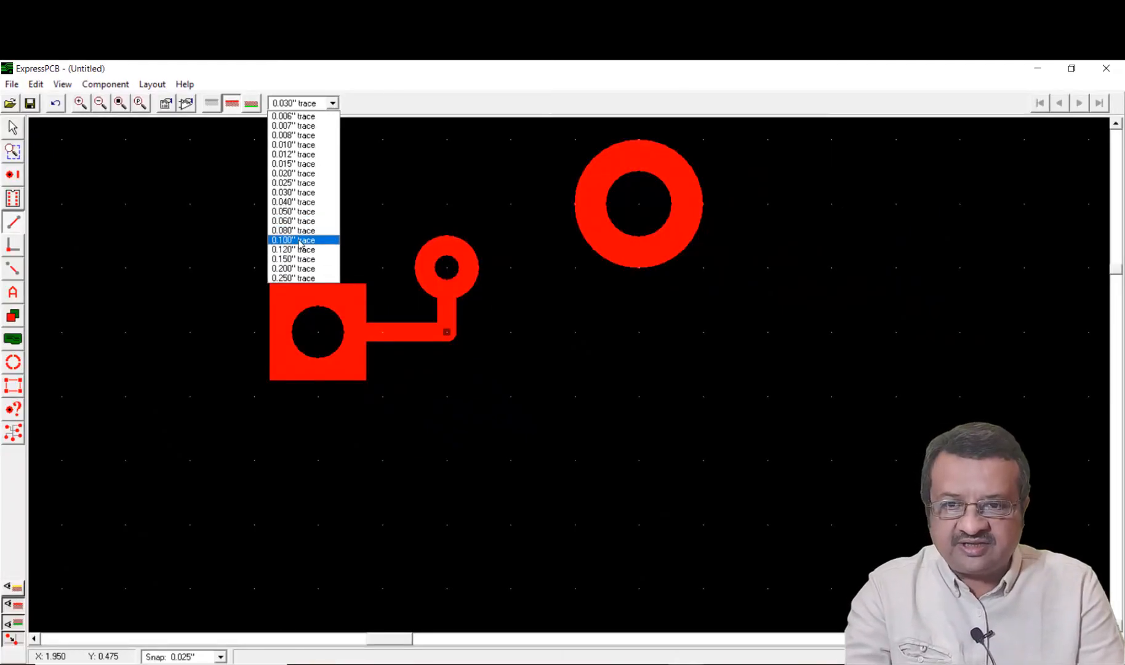
left_click(299, 240)
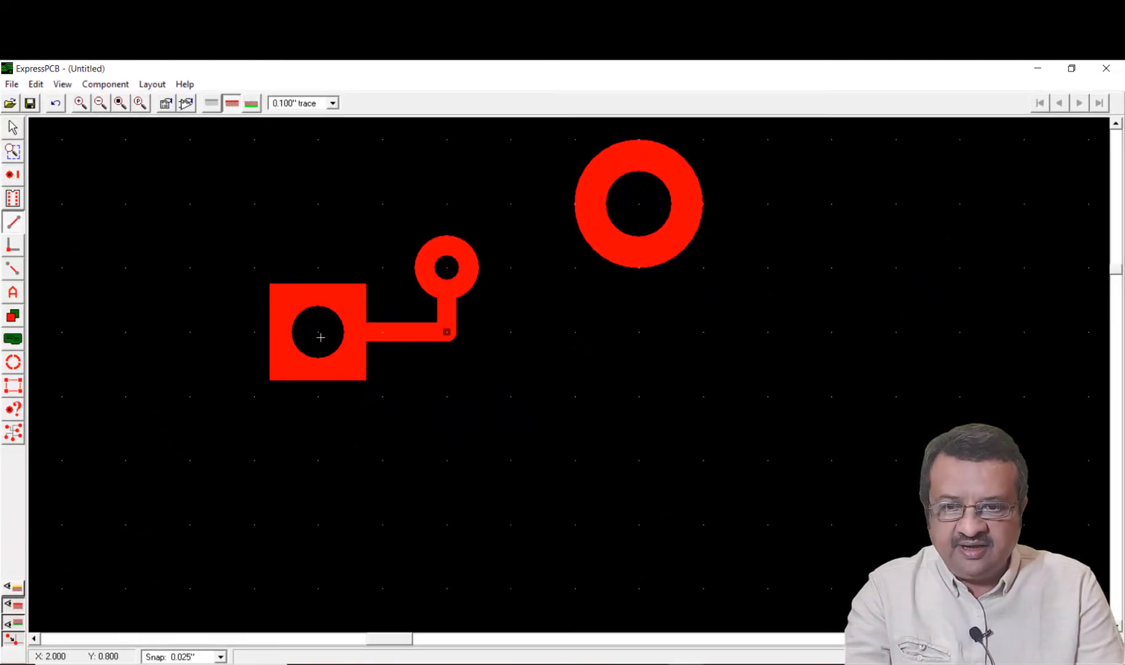
left_click(318, 333)
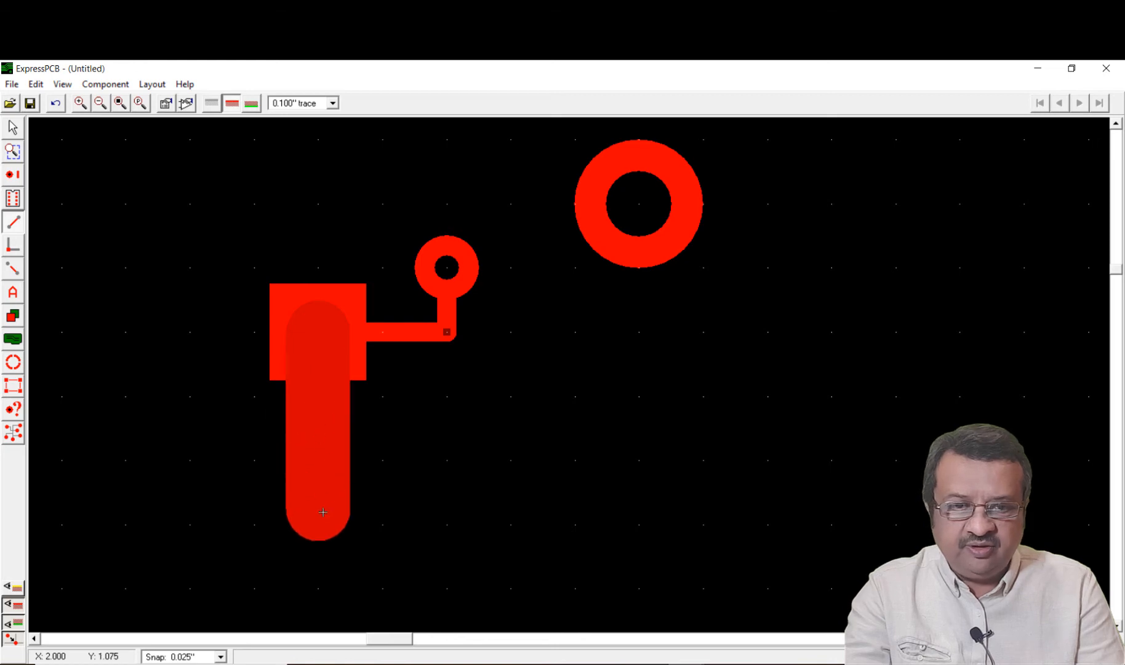
left_click(322, 518)
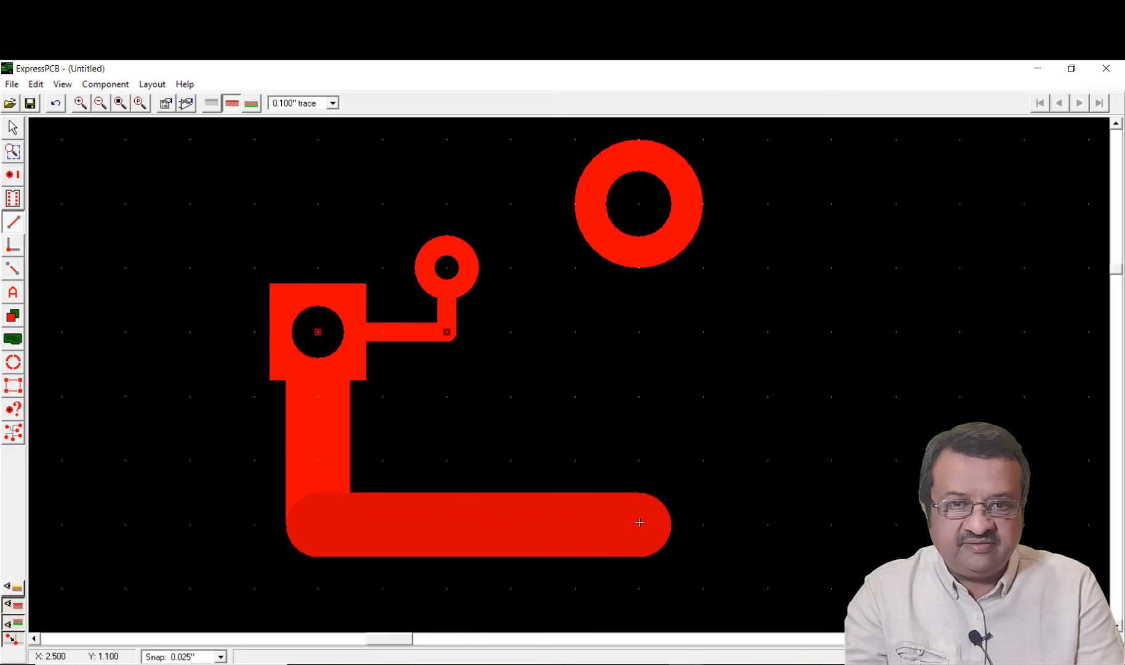
left_click(622, 528)
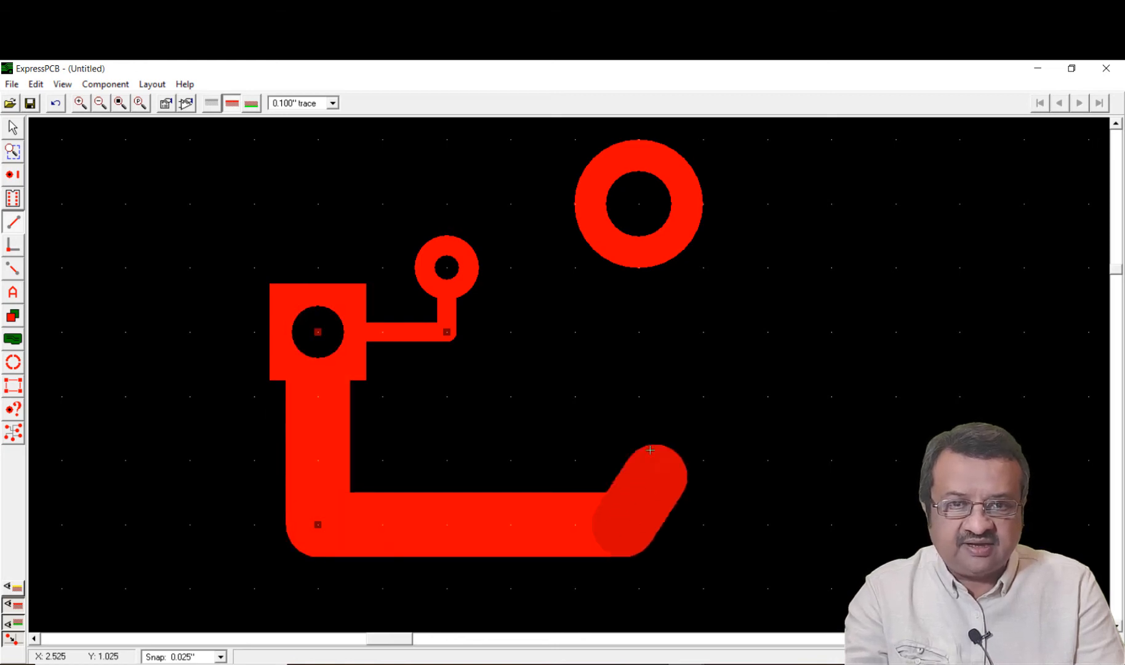
left_click(634, 207)
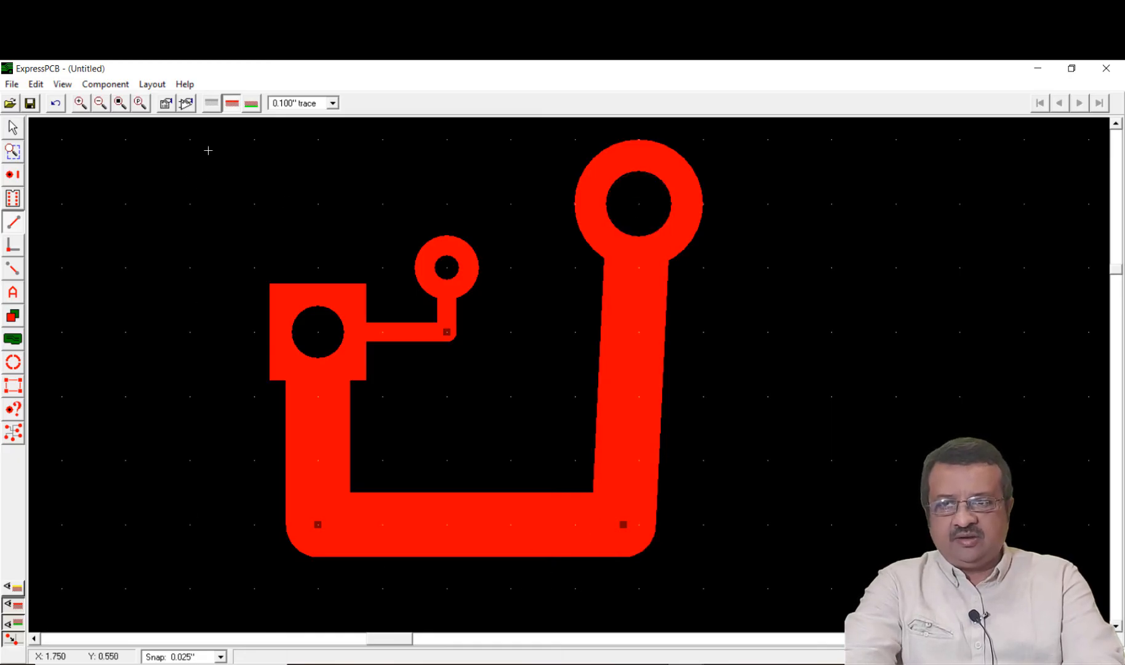
Set the horizontal segment of the U-shaped trace to the 0.050" trace type
left_click(13, 129)
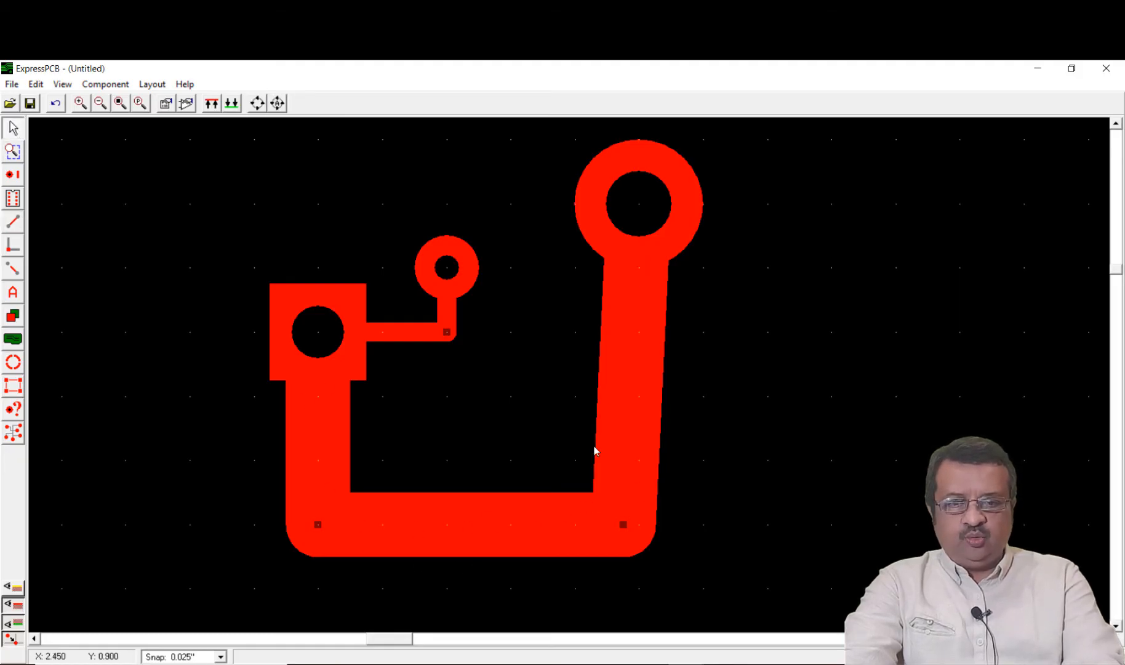
double_click(472, 540)
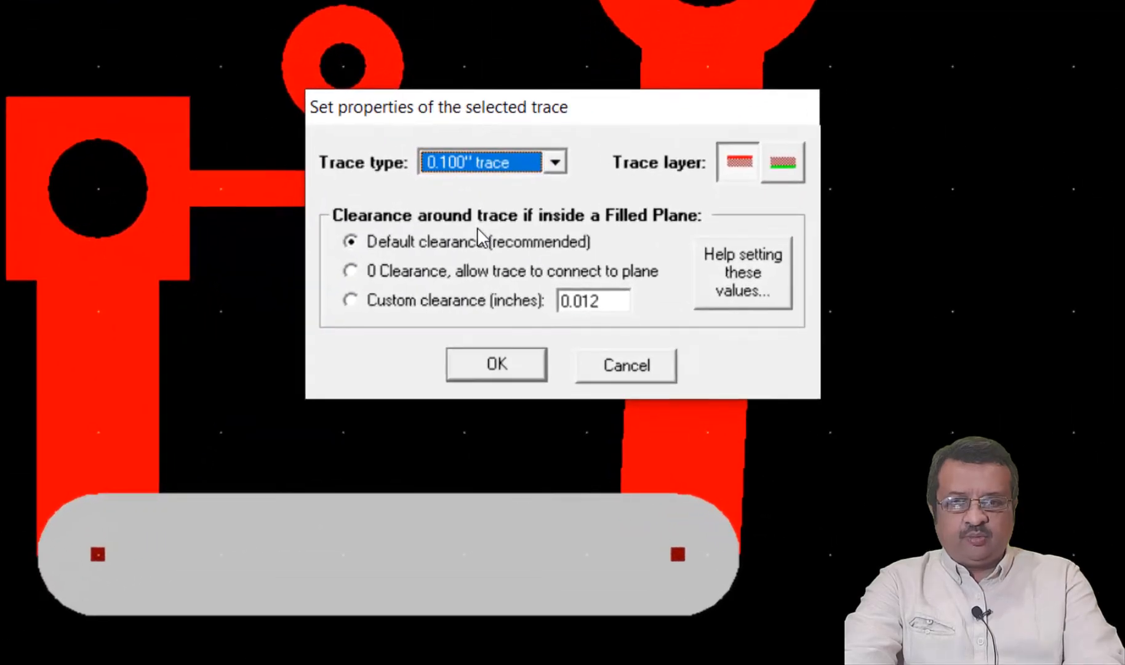
left_click(554, 161)
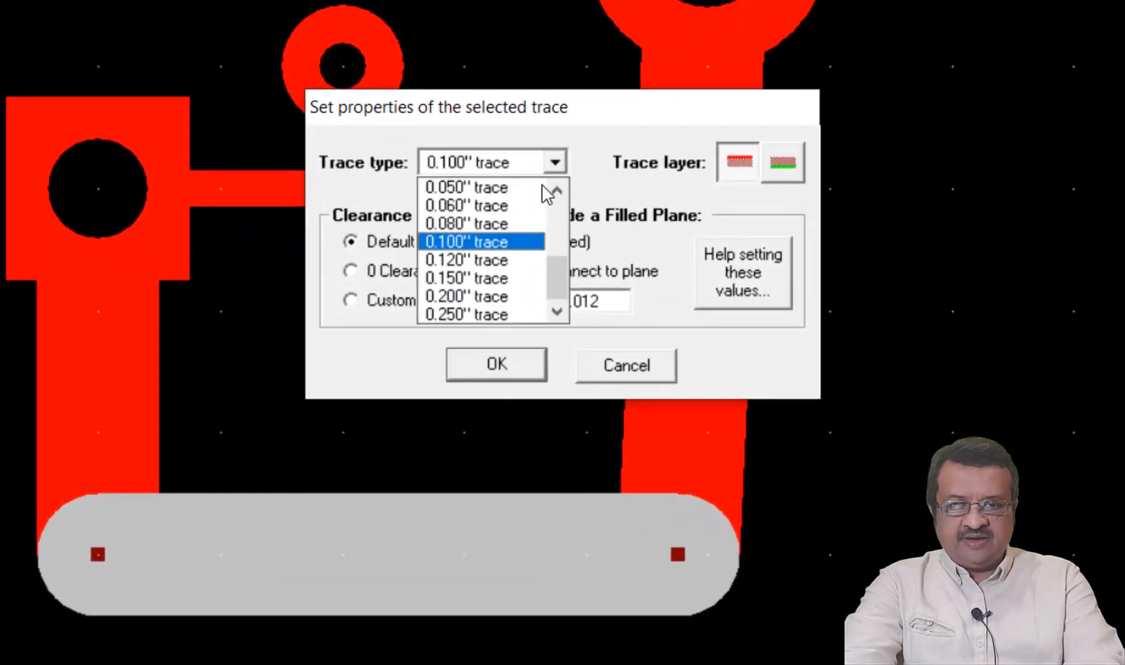
left_click(503, 188)
left_click(496, 365)
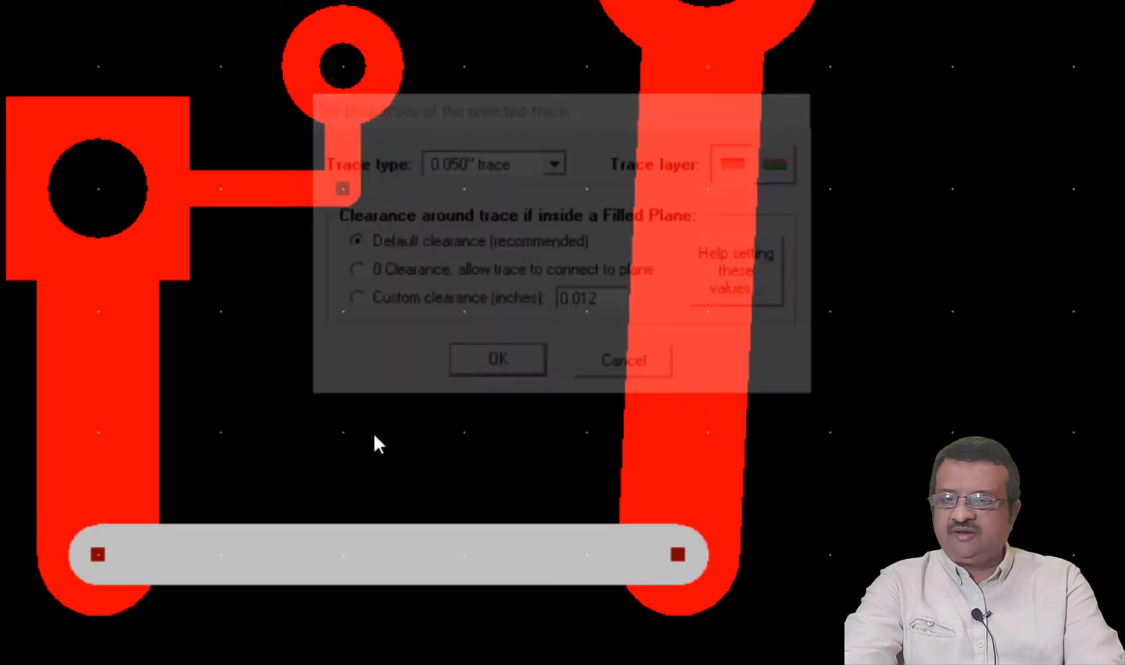
left_click(360, 656)
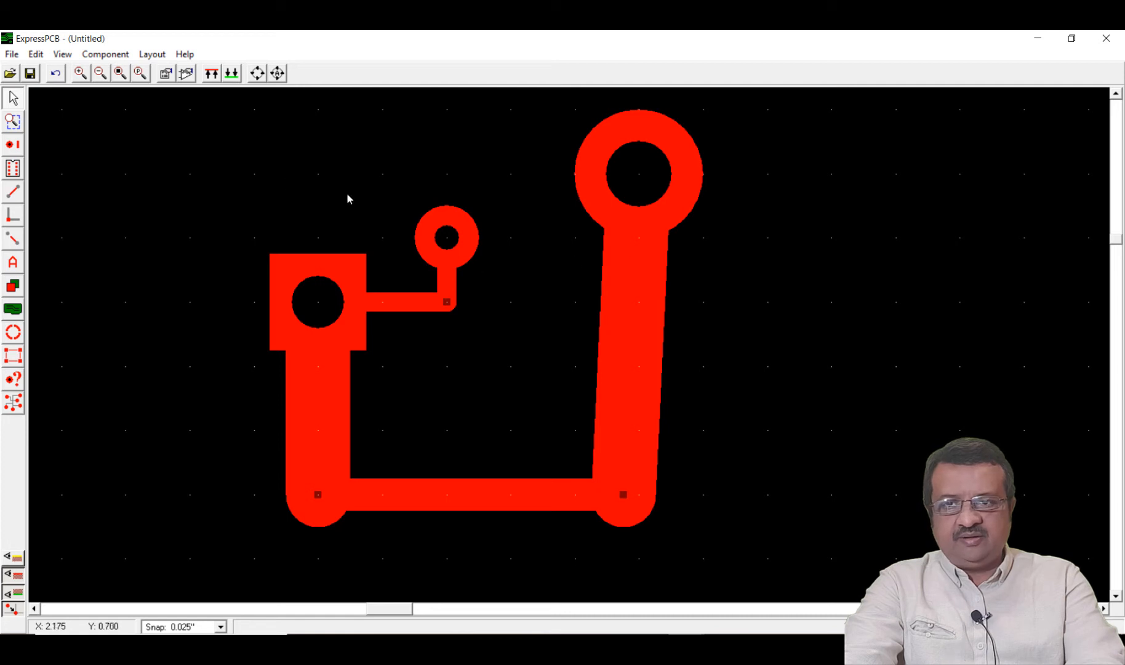
Delete all three pads together with their connecting traces
mouse_move(147, 110)
left_mouse_down()
mouse_move(553, 120)
mouse_move(779, 274)
mouse_move(809, 548)
left_mouse_up()
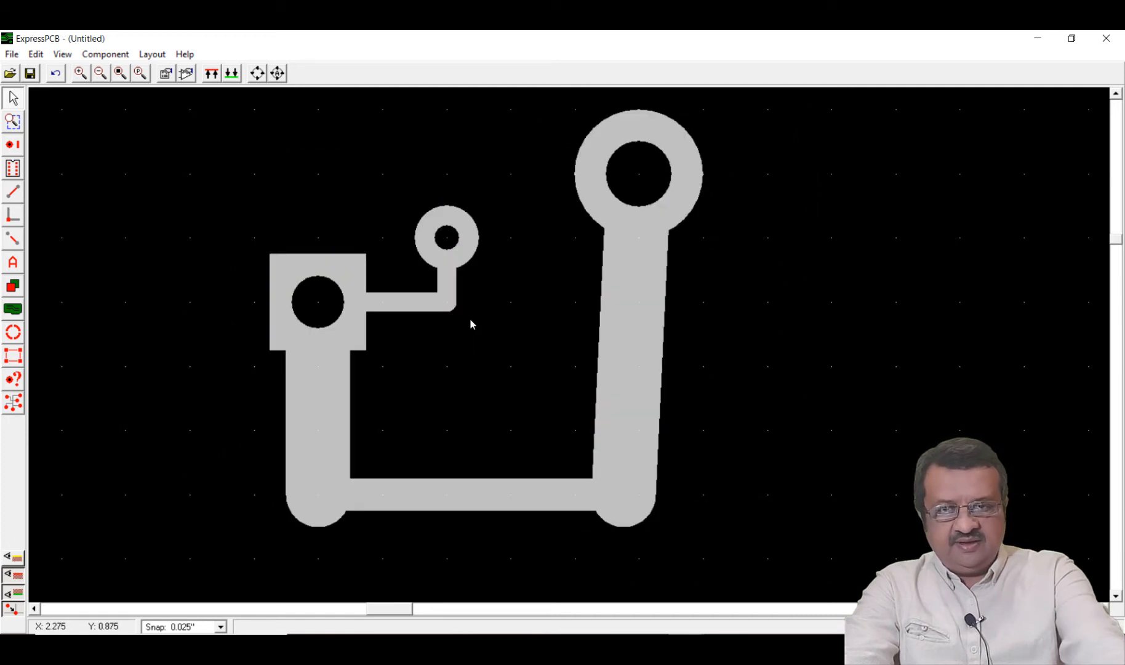
key("Delete")
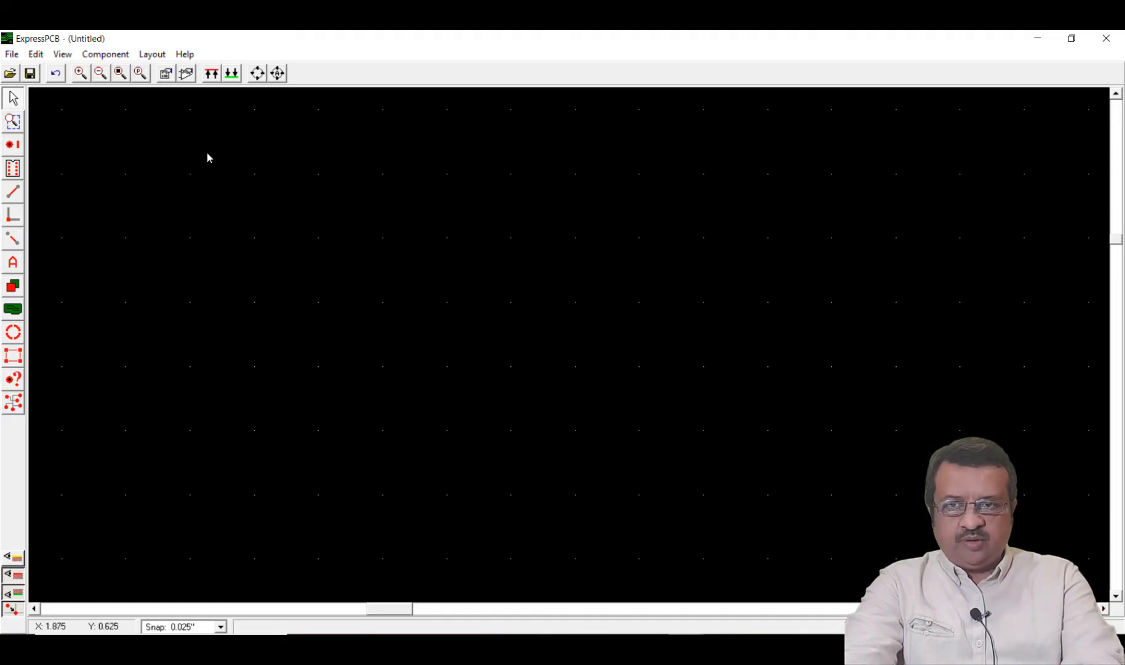
Insert the "Dip - 14 pin" library component into the empty board and position it with pin 1 at about X 2.200, Y 0.700
left_click(186, 74)
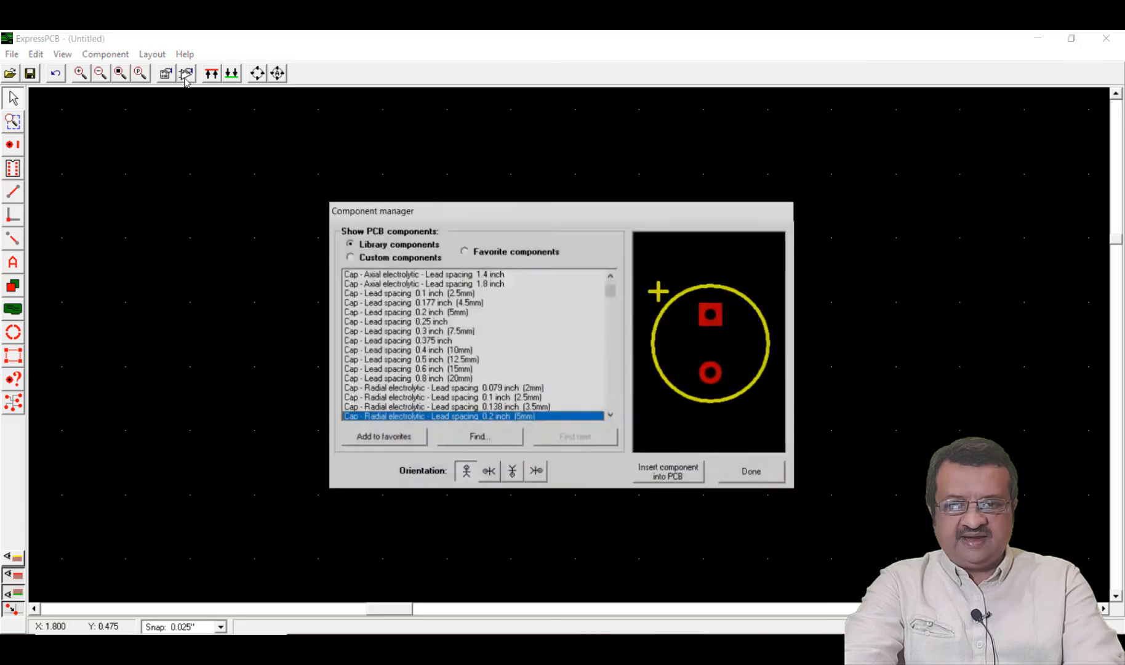
key("Home")
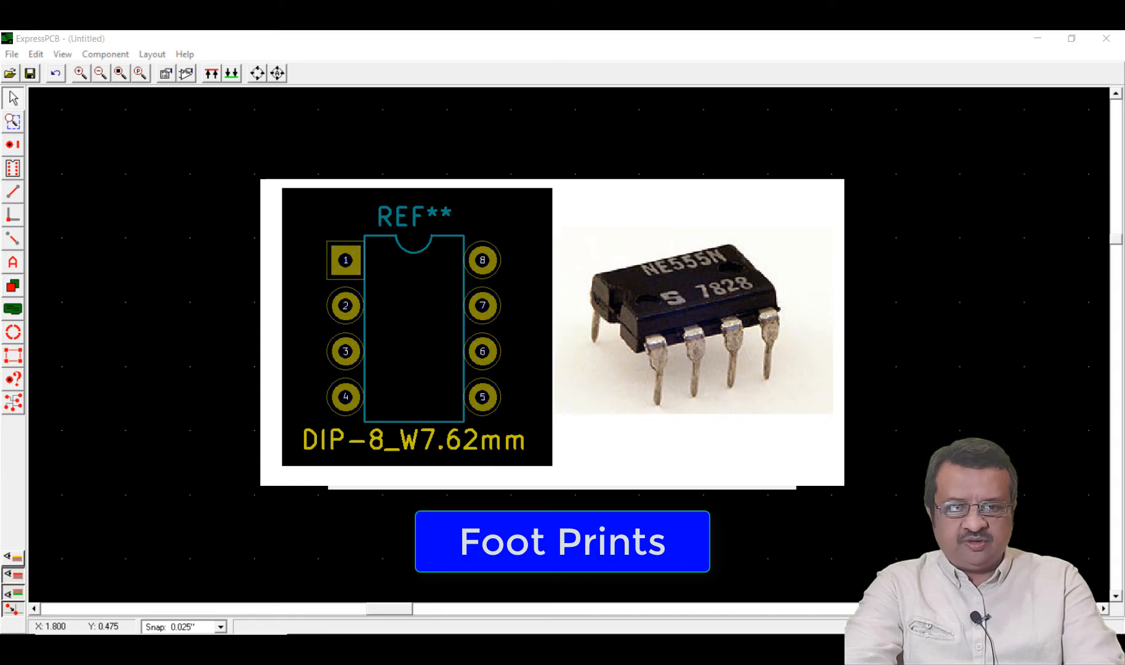
left_click_drag(611, 284, 624, 334)
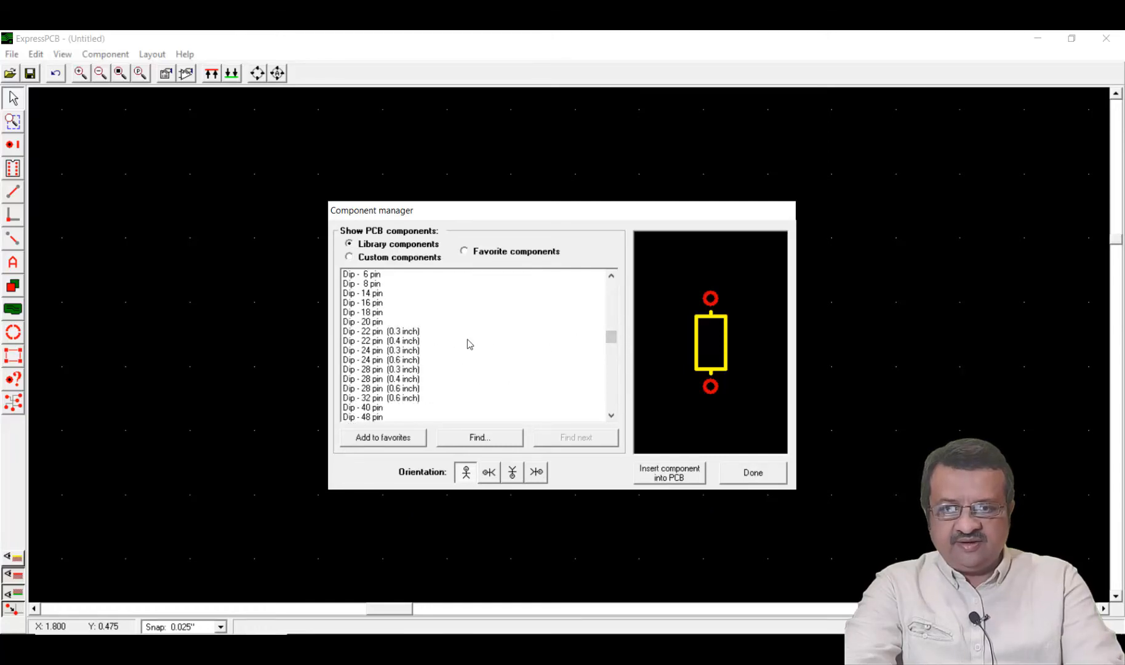
left_click(378, 294)
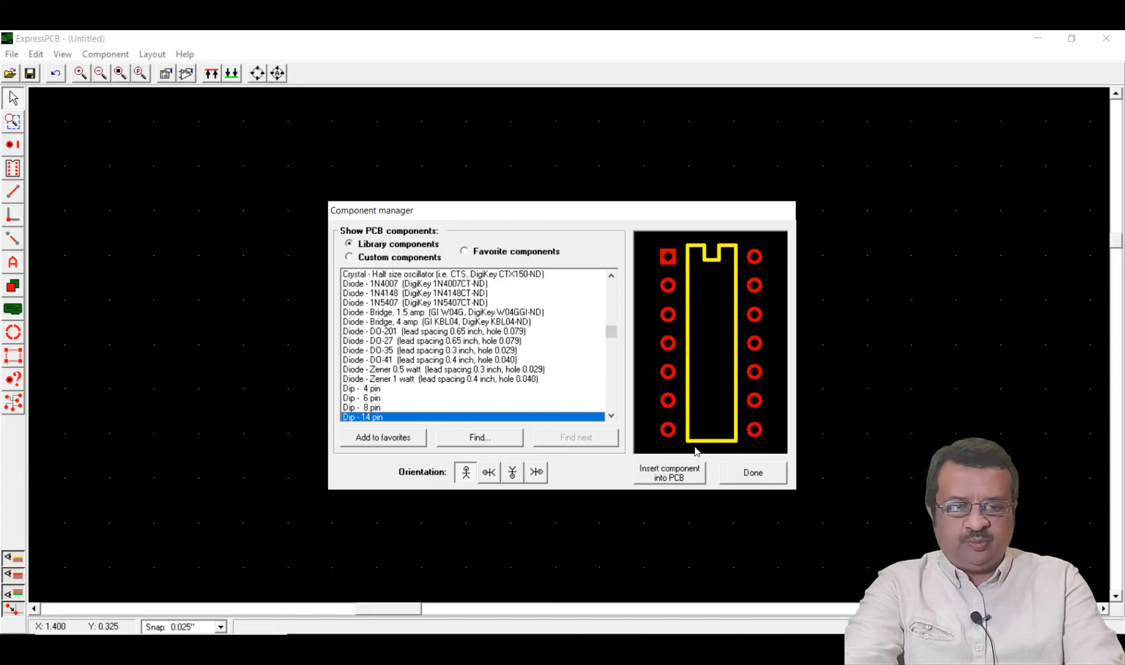
left_click(670, 476)
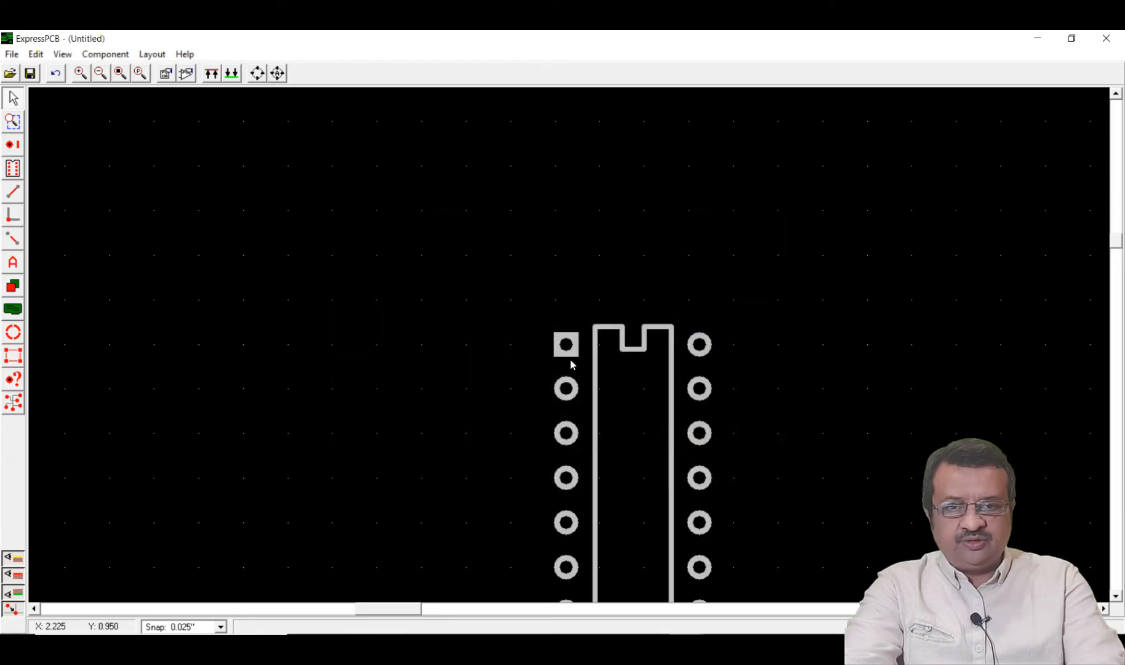
left_click_drag(568, 349, 554, 255)
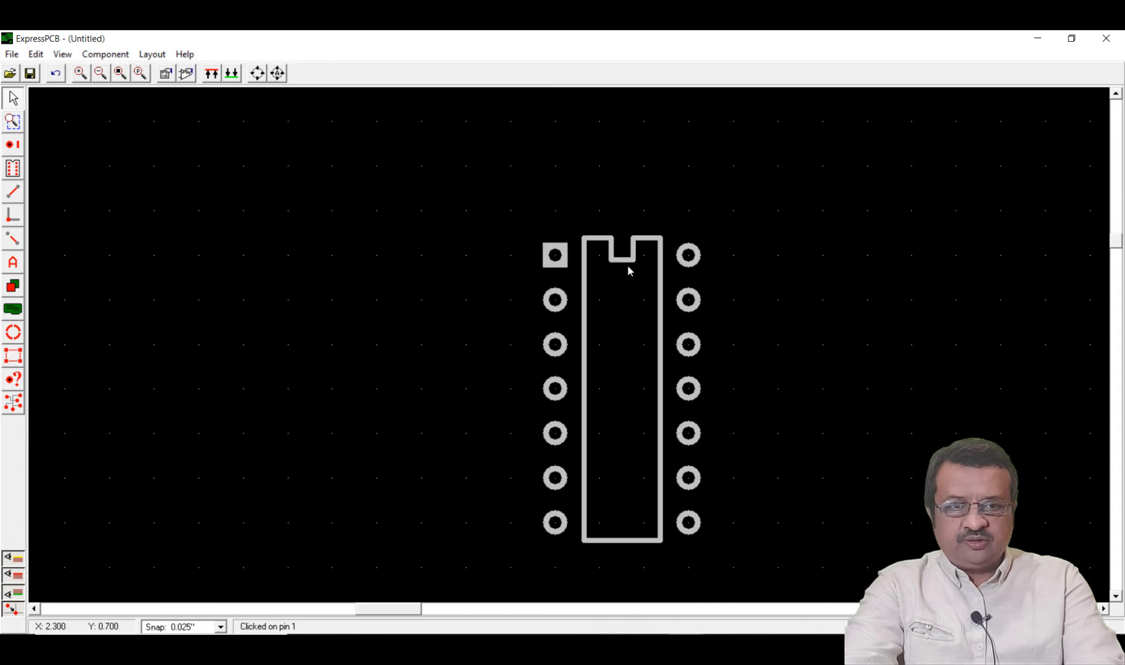
left_click(735, 290)
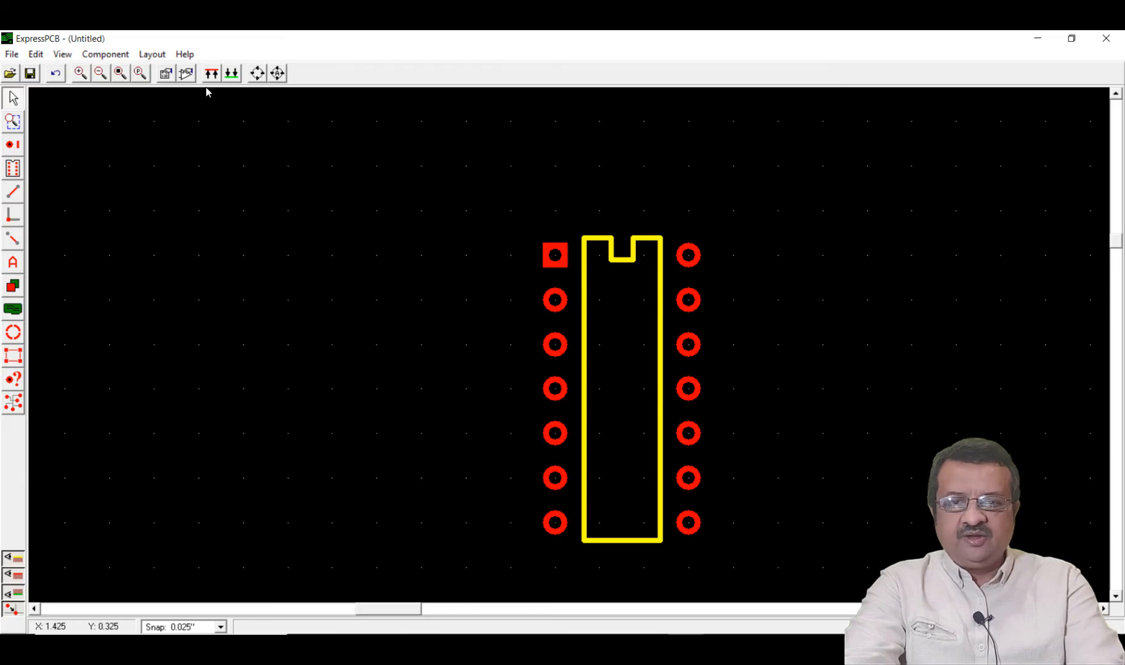
Insert the library component "Diode - 1N4007 (DigiKey 1N4007CT-ND)" vertically to the left of the 14-pin DIP
left_click(186, 74)
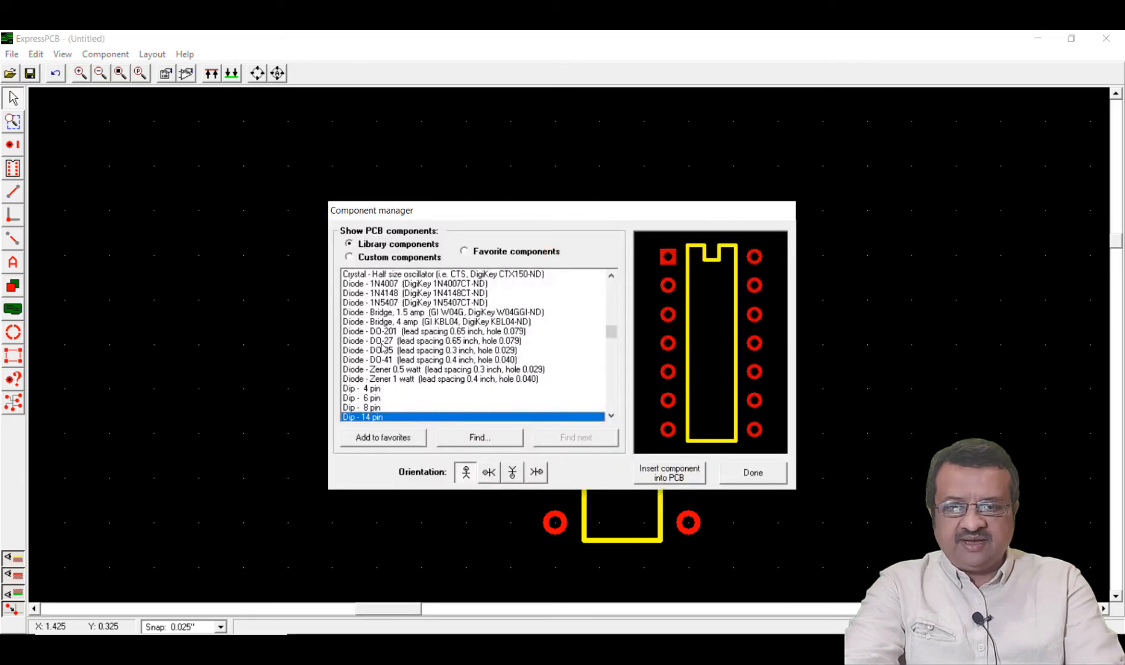
scroll(391, 360, "up", 3)
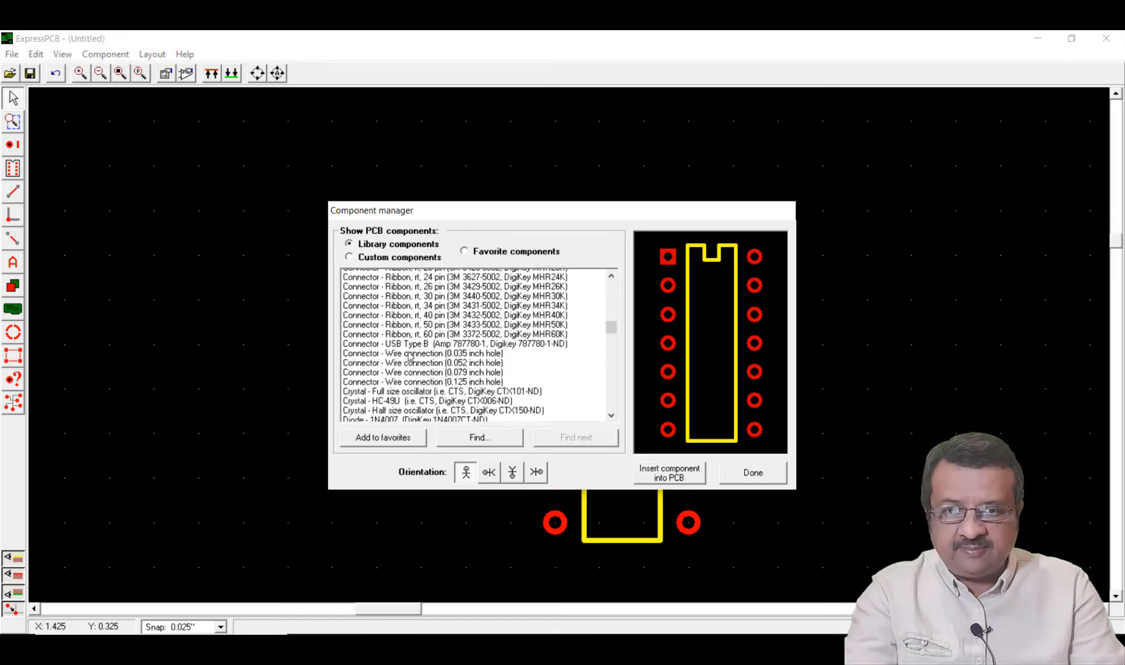
left_click(404, 369)
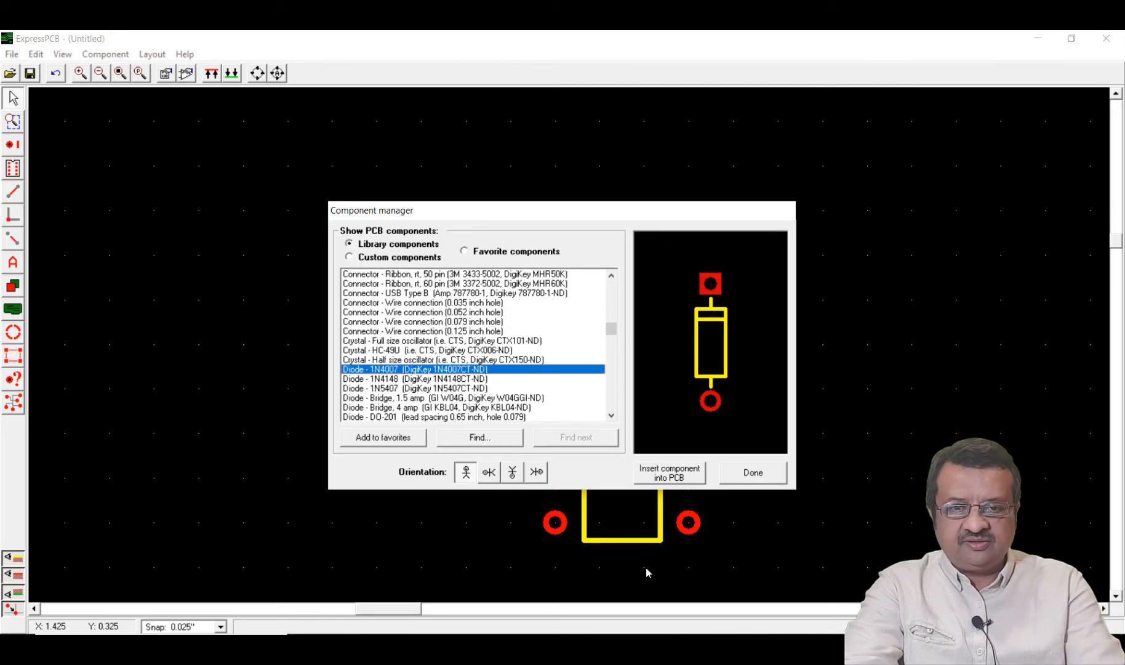
left_click(669, 479)
left_click(377, 391)
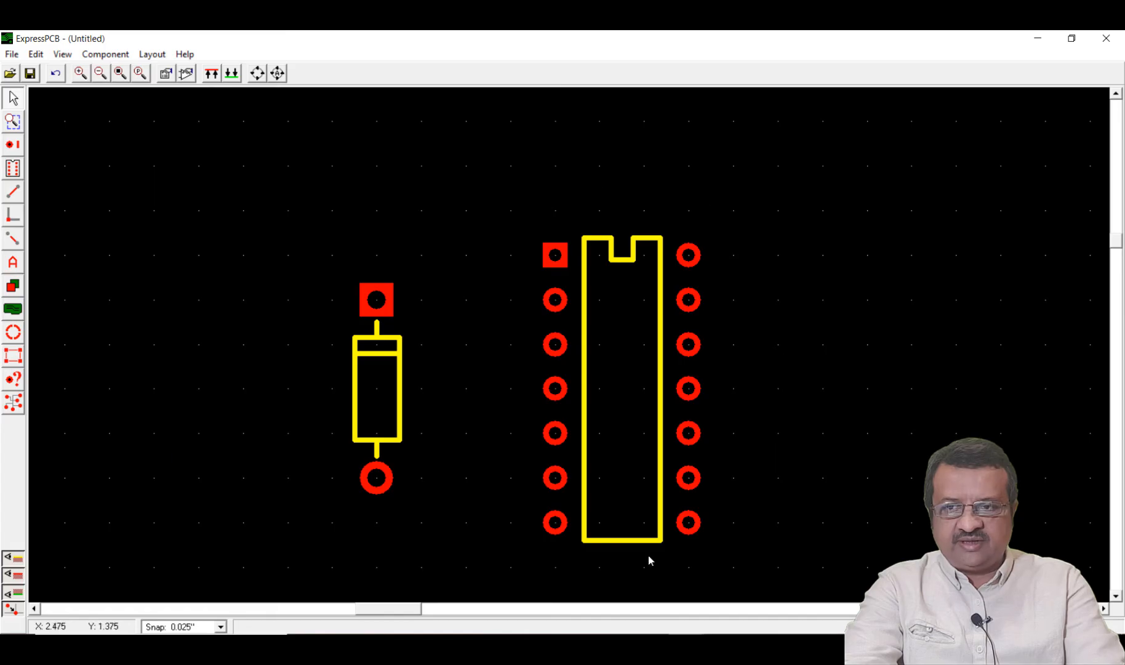
Route a 0.030" trace from the diode's square pad diagonally up and then horizontally to pin 1 of the DIP
left_click(13, 192)
left_click(377, 297)
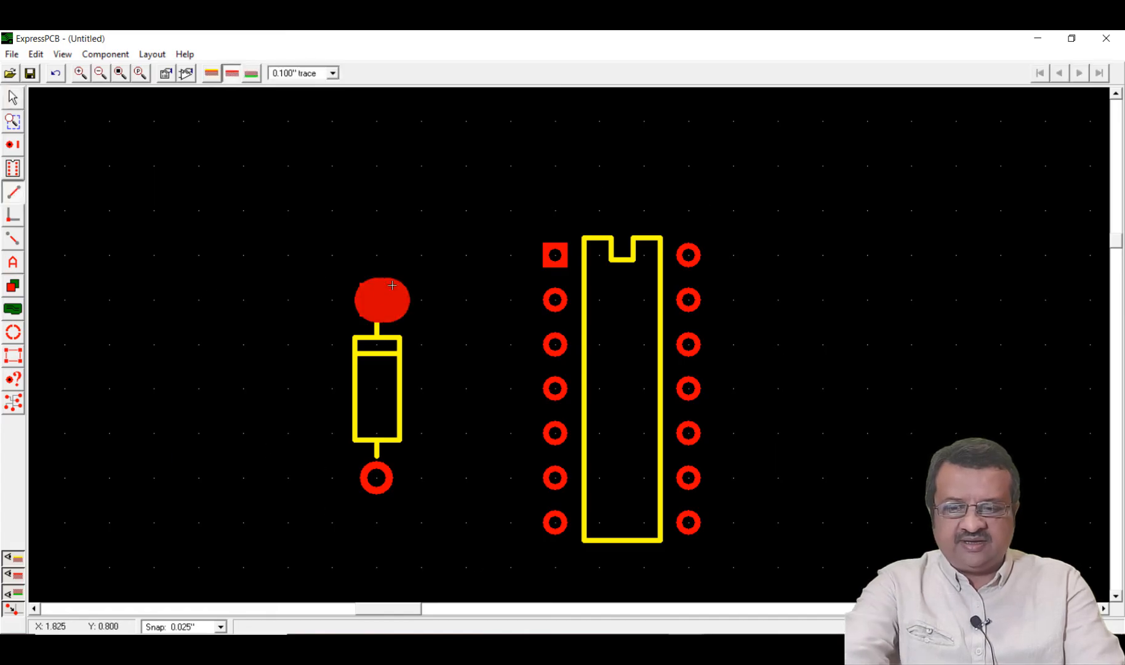
key("Escape")
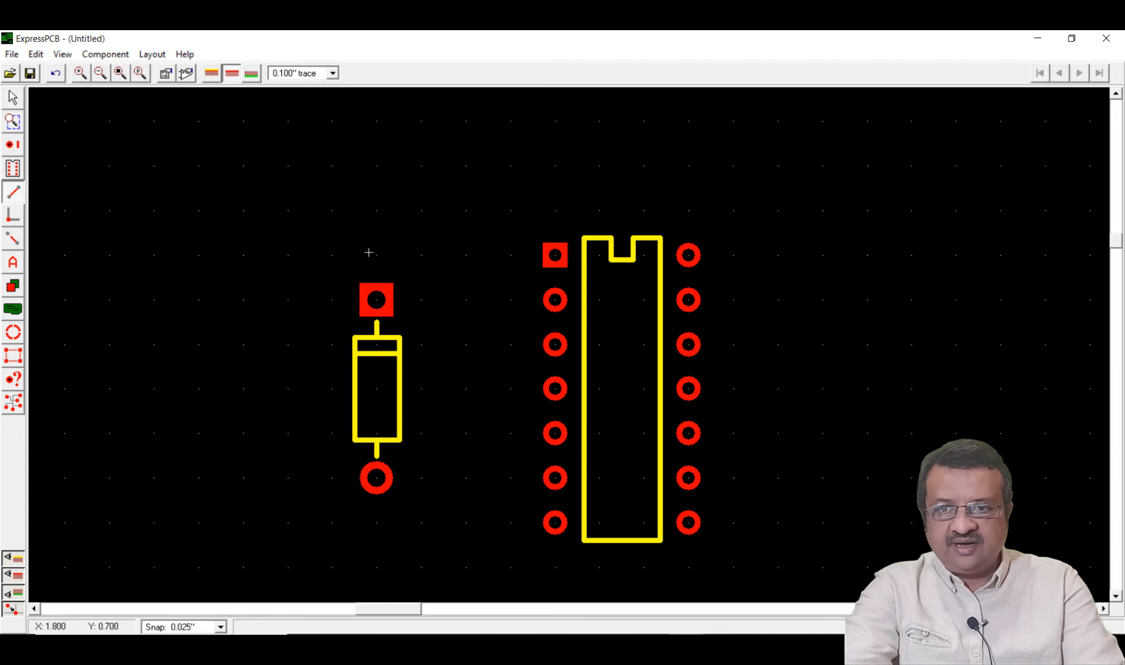
left_click(294, 74)
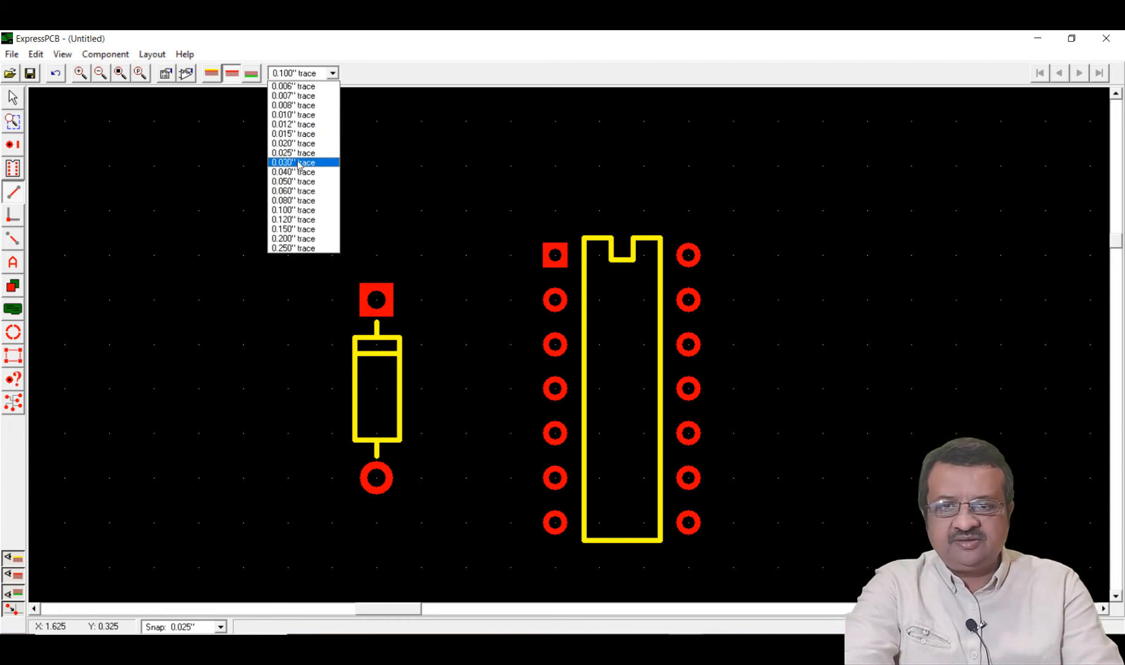
left_click(298, 163)
left_click(376, 300)
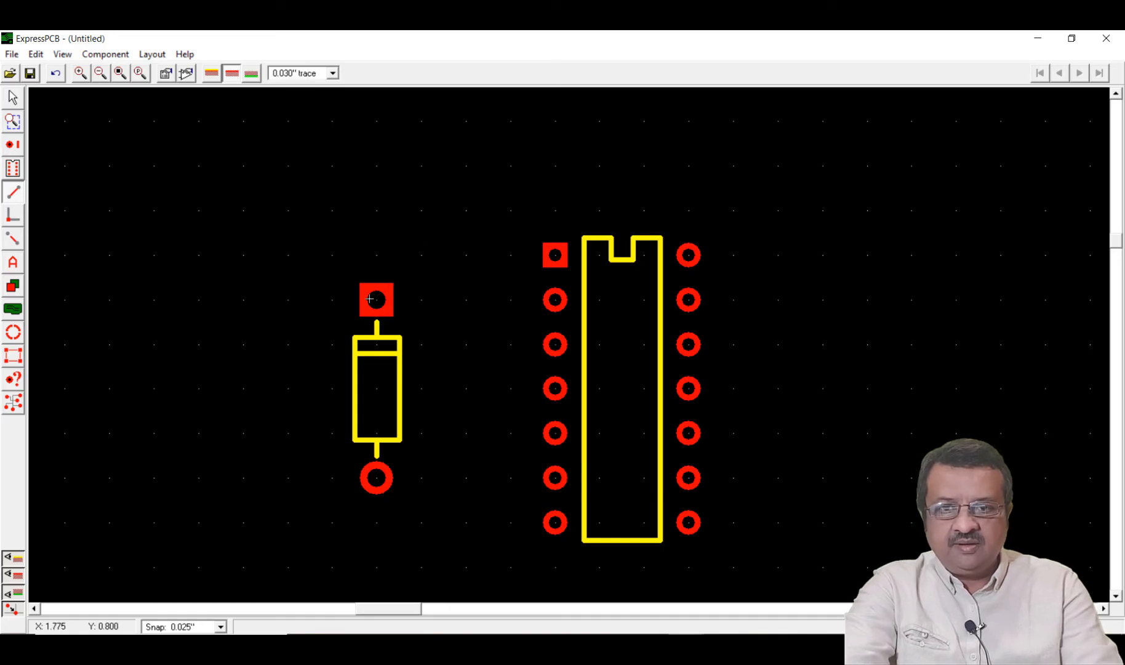
left_click(420, 253)
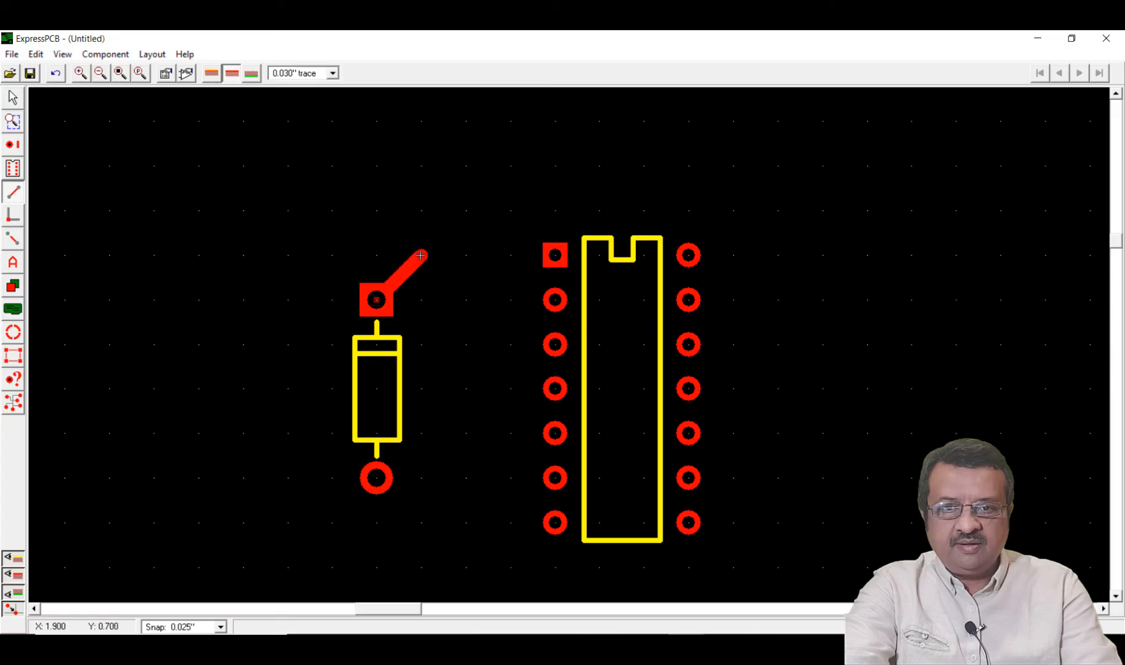
left_click(549, 256)
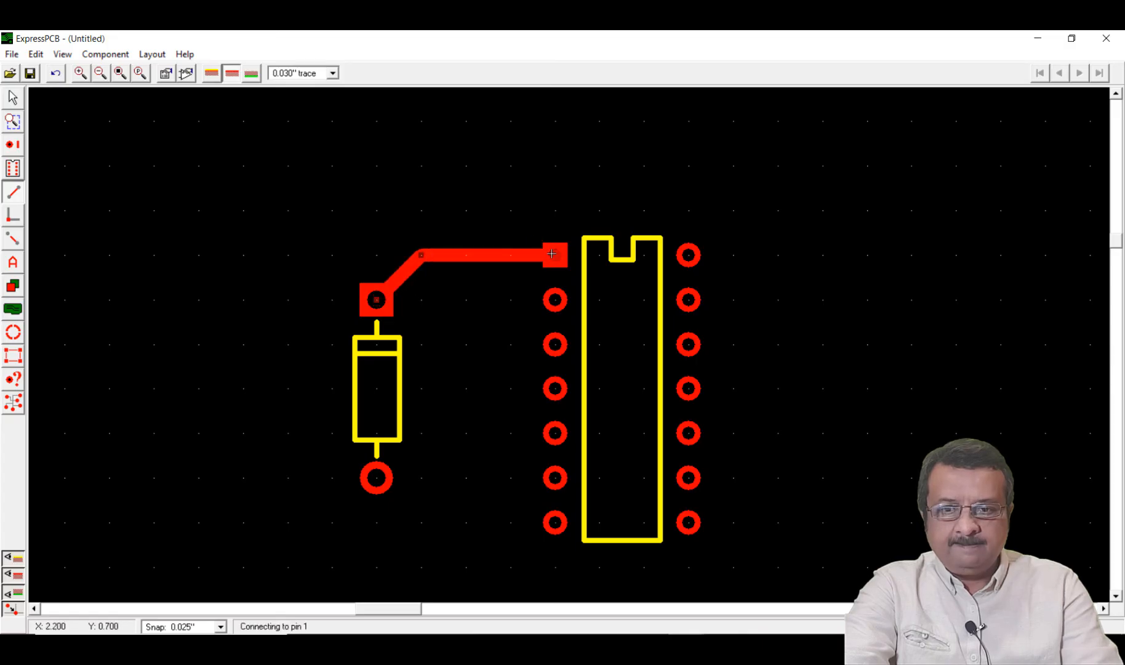
Route a straight horizontal 0.030" trace from the diode's round pad to the sixth pad in the DIP's left row
left_click(380, 479)
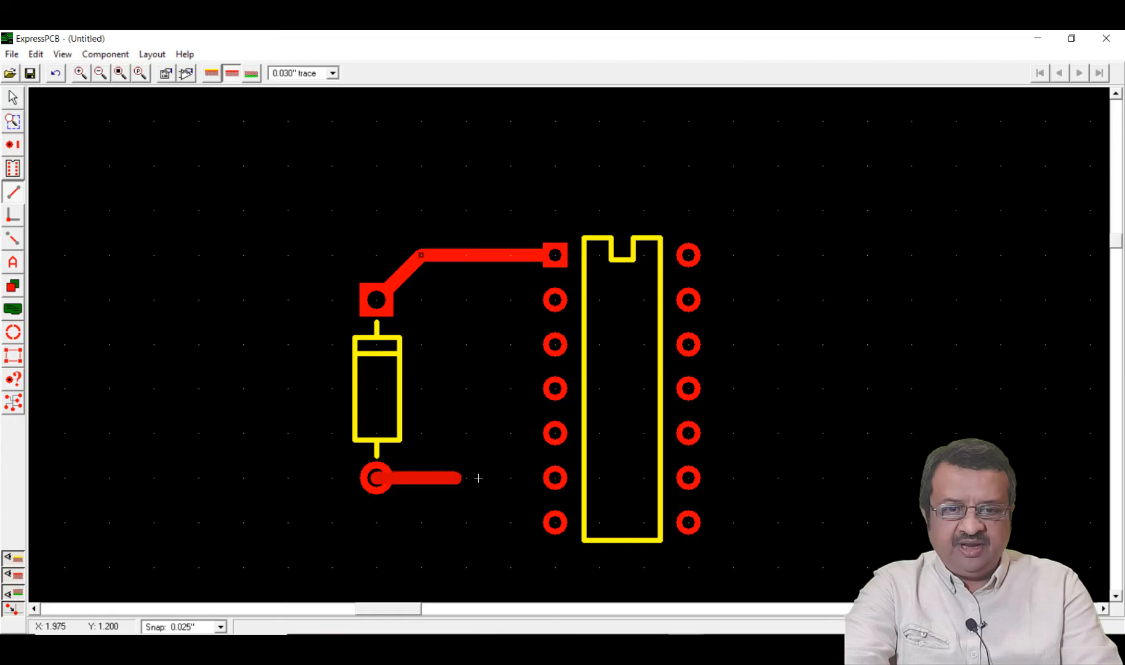
left_click(555, 483)
right_click(520, 480)
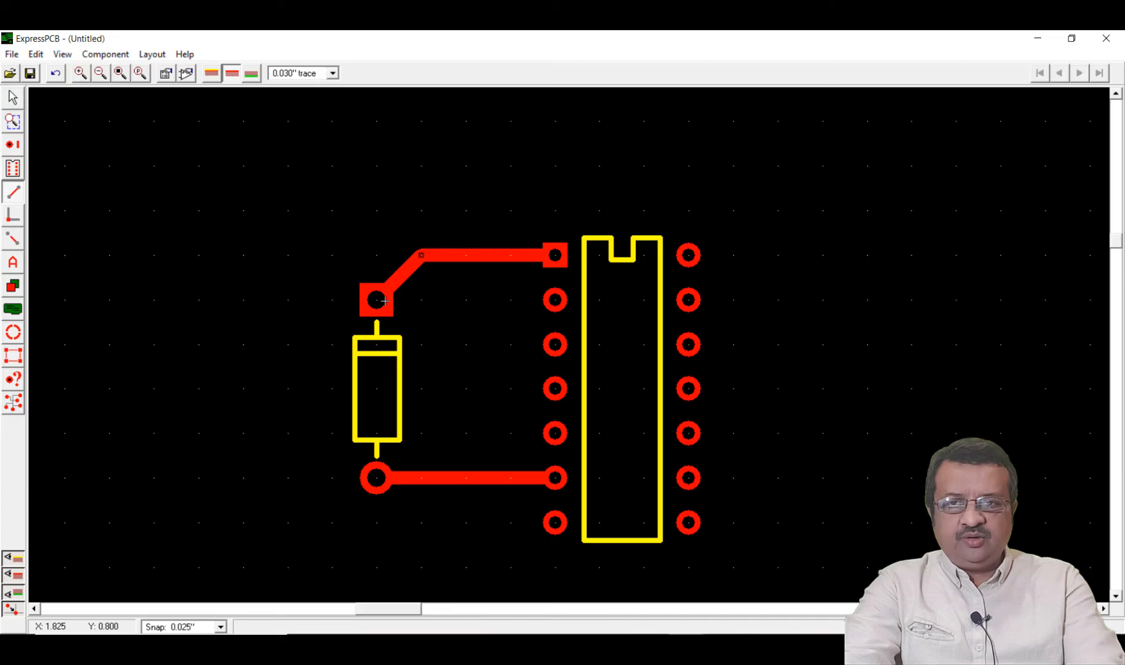
Compare the bottom and top copper layers by switching the trace layer and toggling the top copper display off and on
left_click(252, 74)
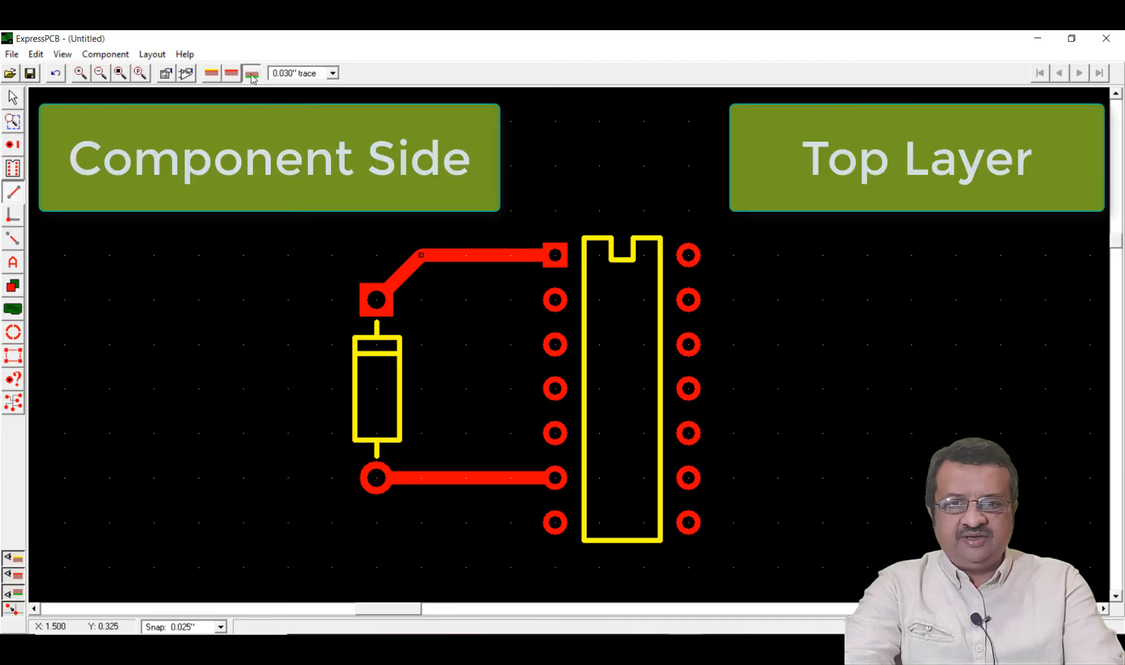
left_click(232, 73)
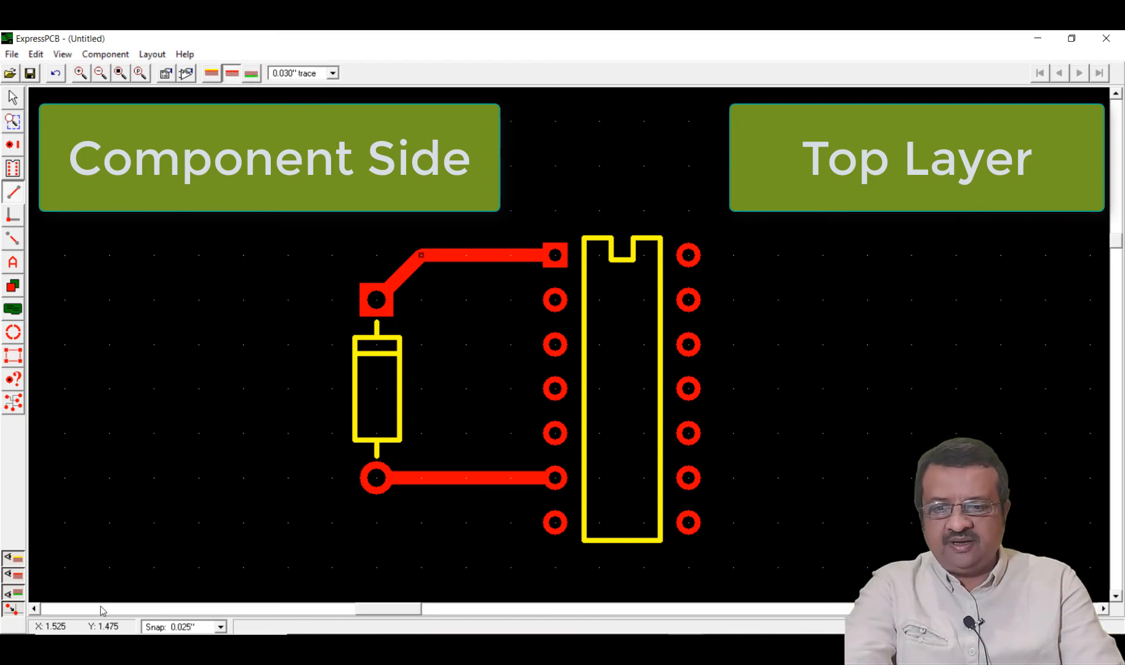
left_click(21, 575)
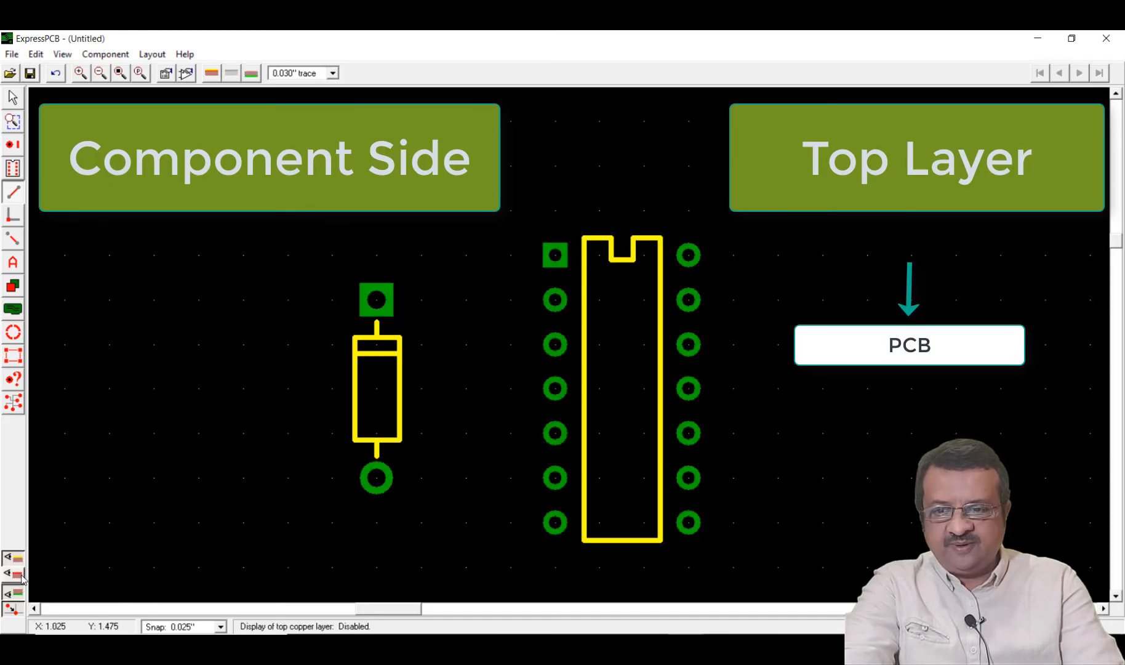
left_click(21, 576)
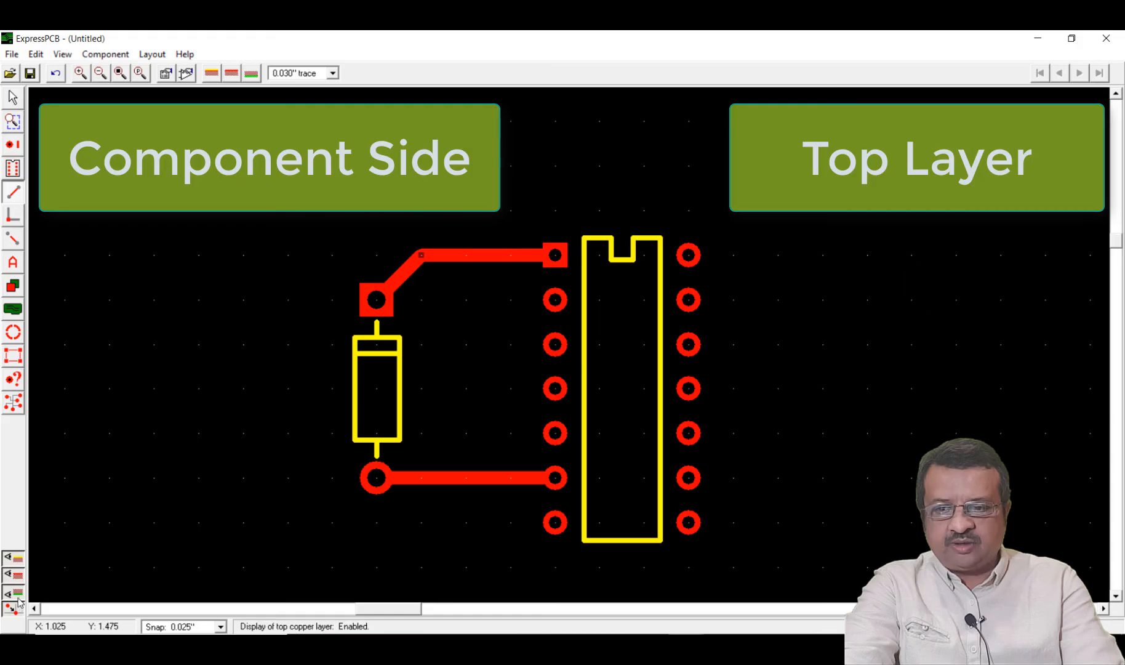
left_click(21, 576)
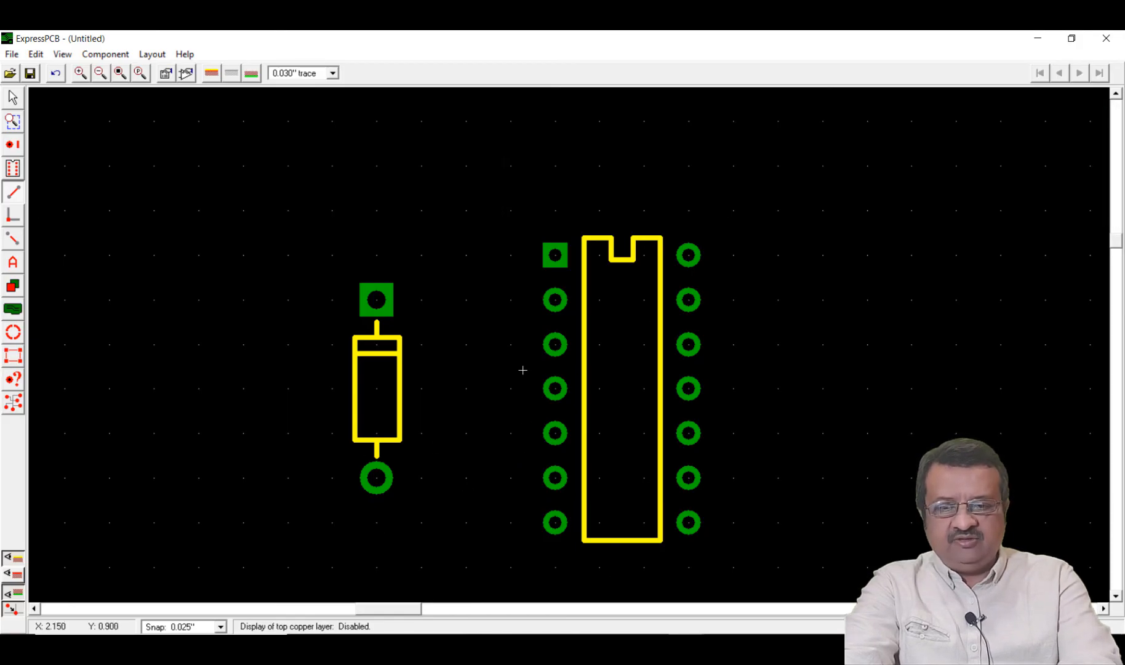
left_click(17, 576)
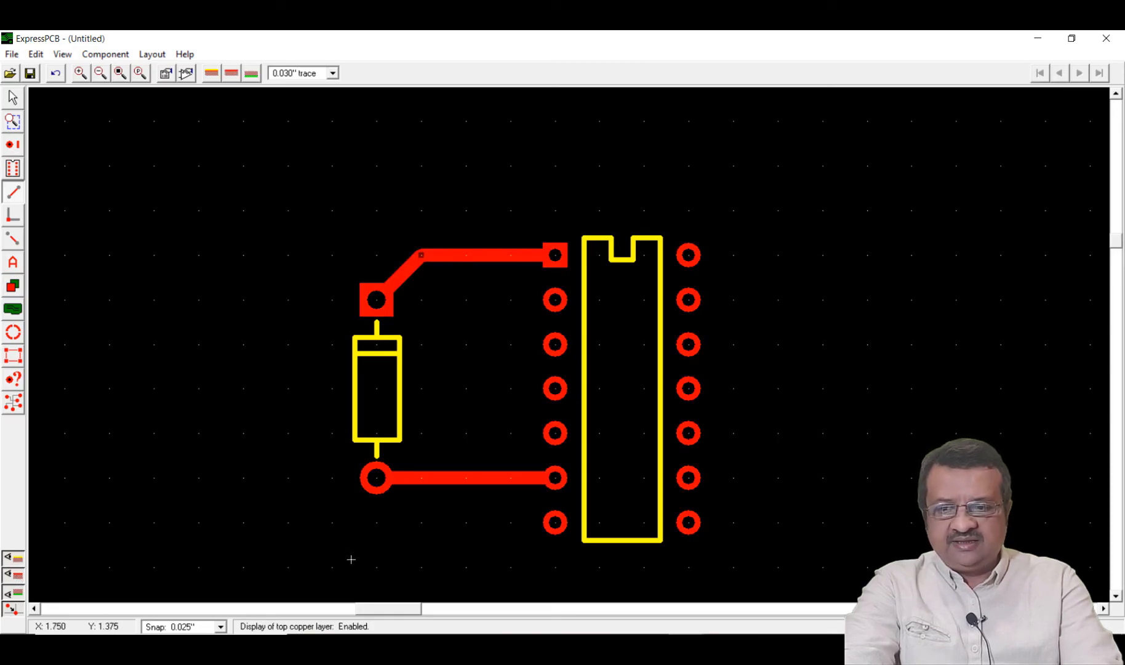
Toggle the silkscreen layer's display off and back on to examine which component outlines belong to it
left_click(18, 560)
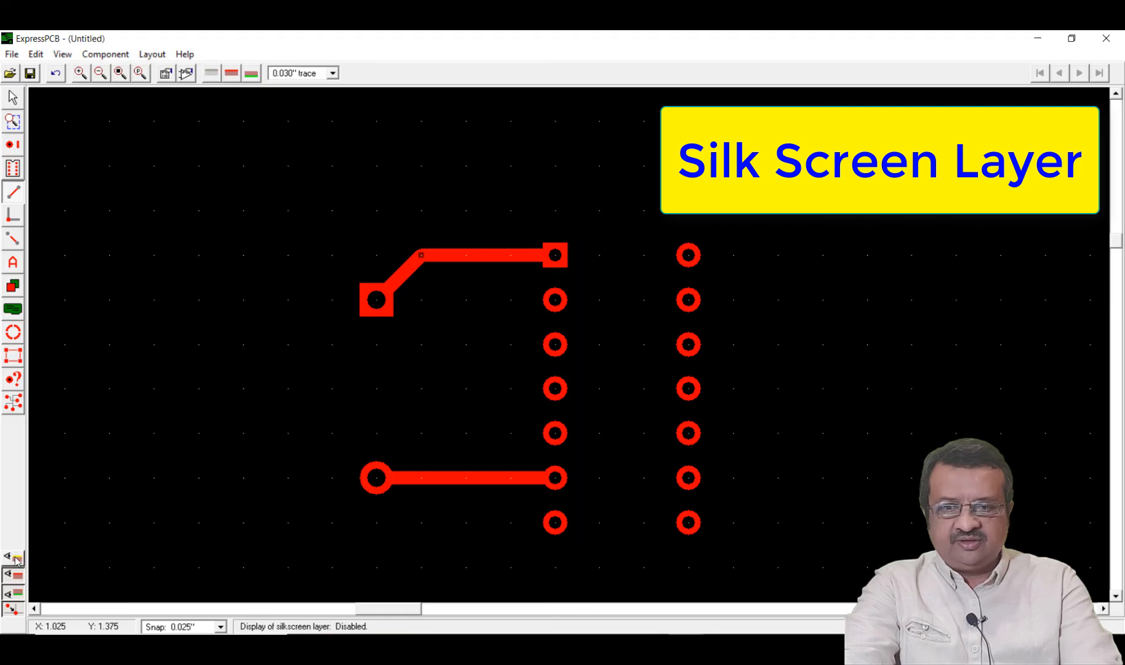
left_click(17, 560)
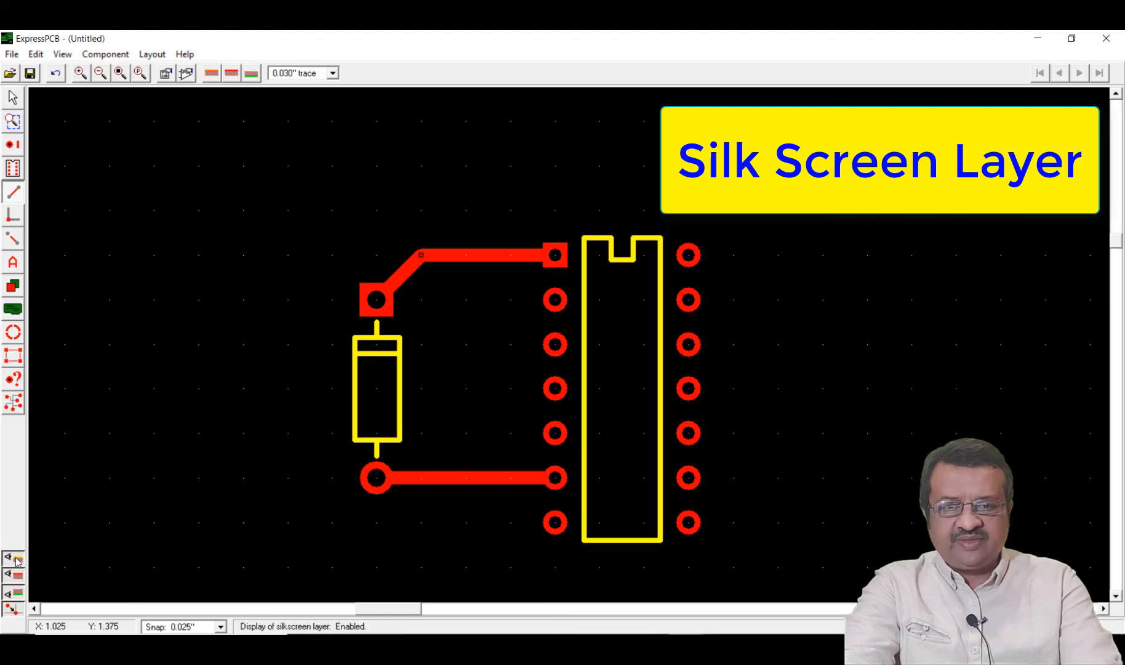
left_click(17, 560)
left_click(17, 560)
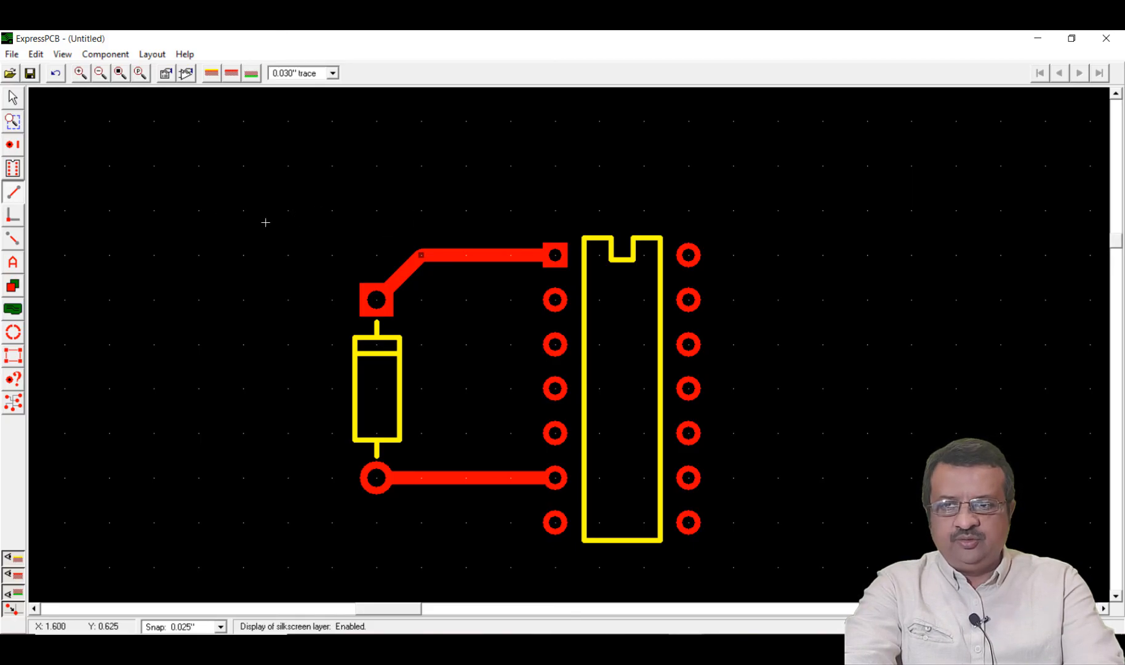
Select the diode, the 14-pin DIP and both connecting traces together
left_click(21, 99)
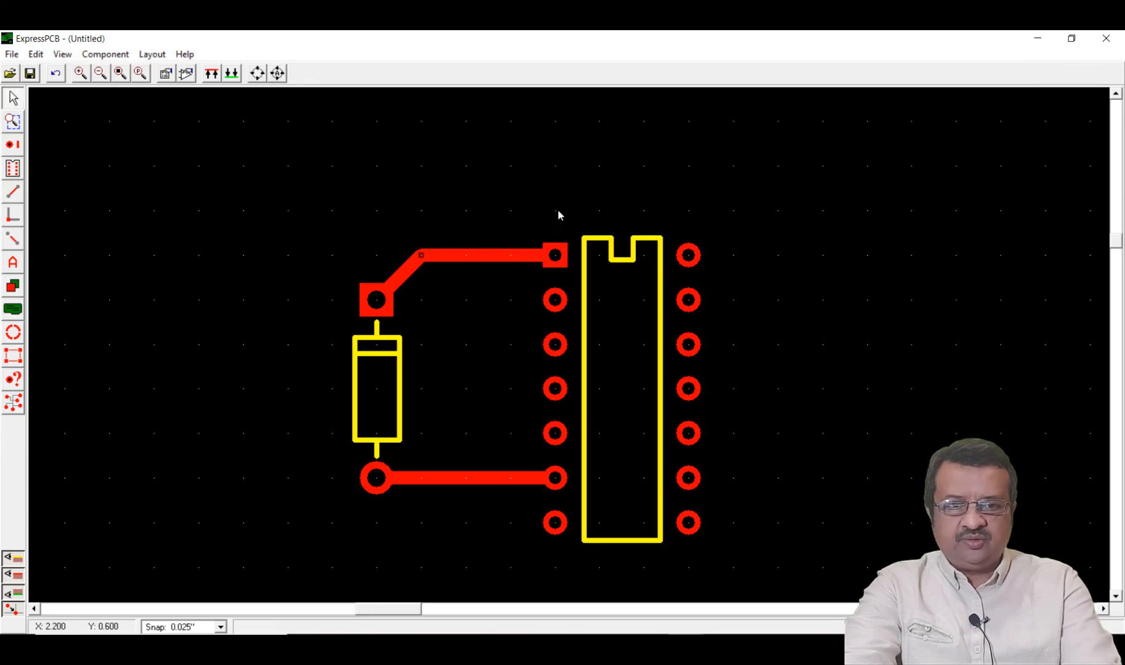
left_click_drag(289, 207, 809, 579)
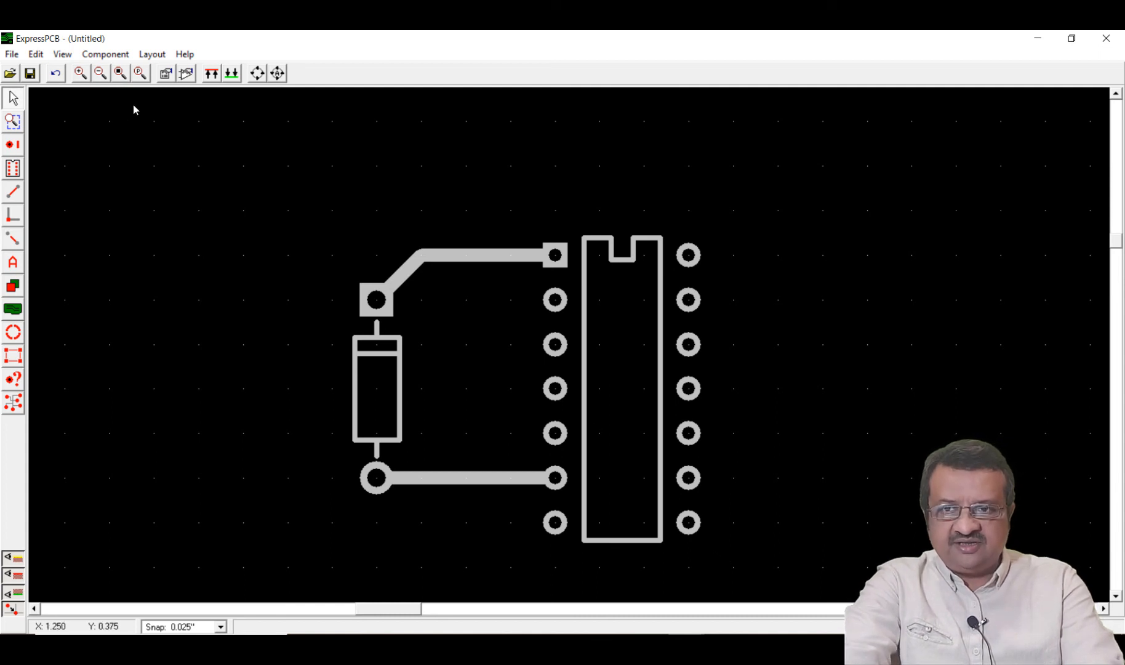
Open the component manager and browse the library upward from the 1N4007 diode, previewing the wire, right-angle ribbon and ribbon header connector footprints
left_click(187, 74)
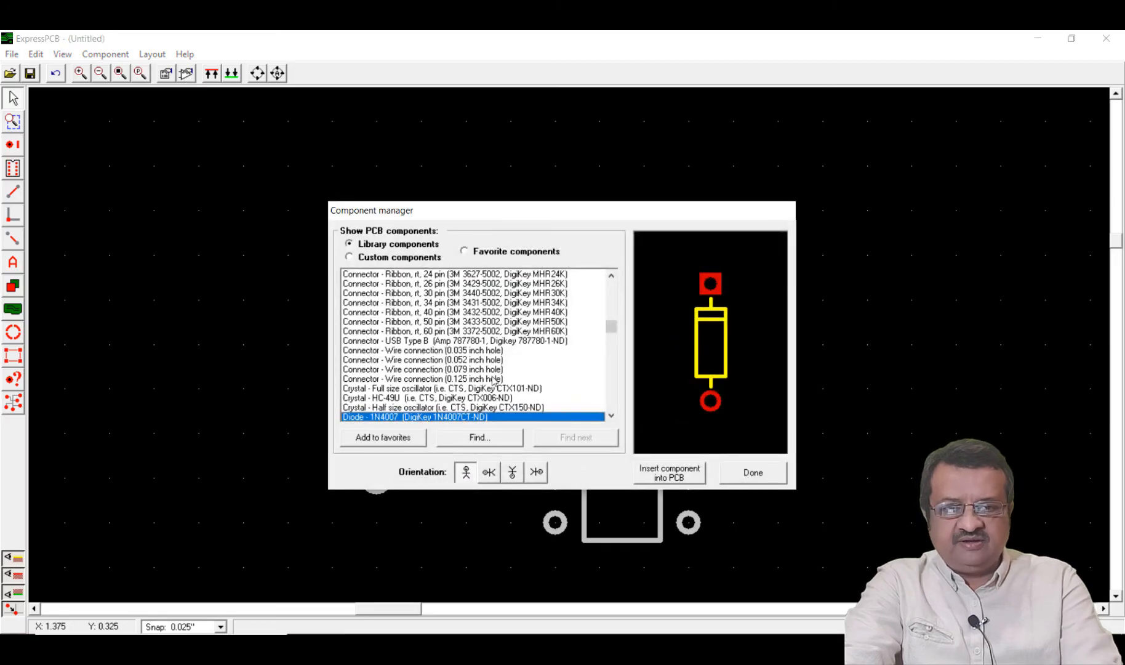
key("Up")
key("Up")
key("Up")
key("Up")
key("Up")
key("Up")
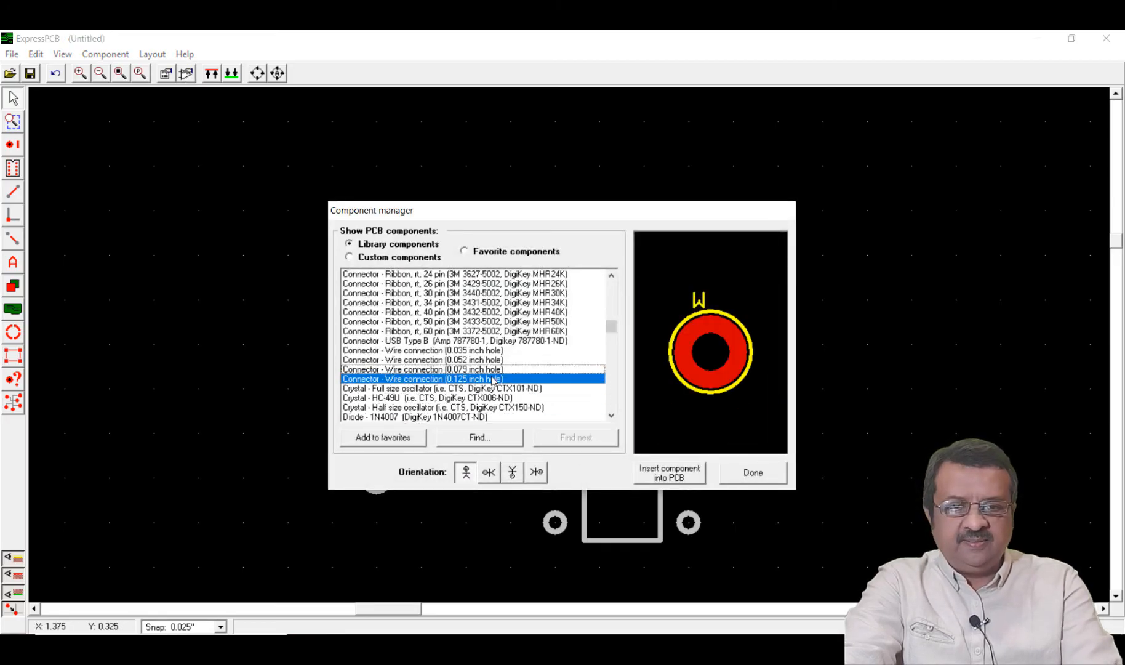
key("Up")
key("Up")
key("Up")
key("Up")
key("Up")
key("Up")
key("Up")
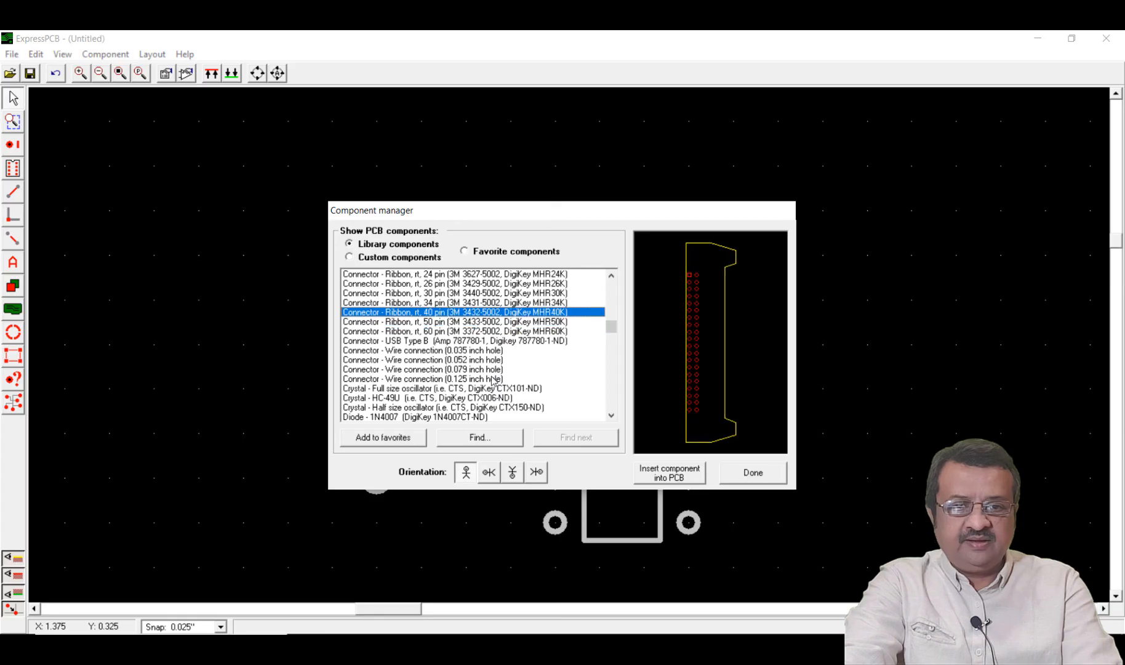
key("Up")
key("Up")
key("Up")
key("Up")
key("Up")
key("Up")
key("Up")
key("Up")
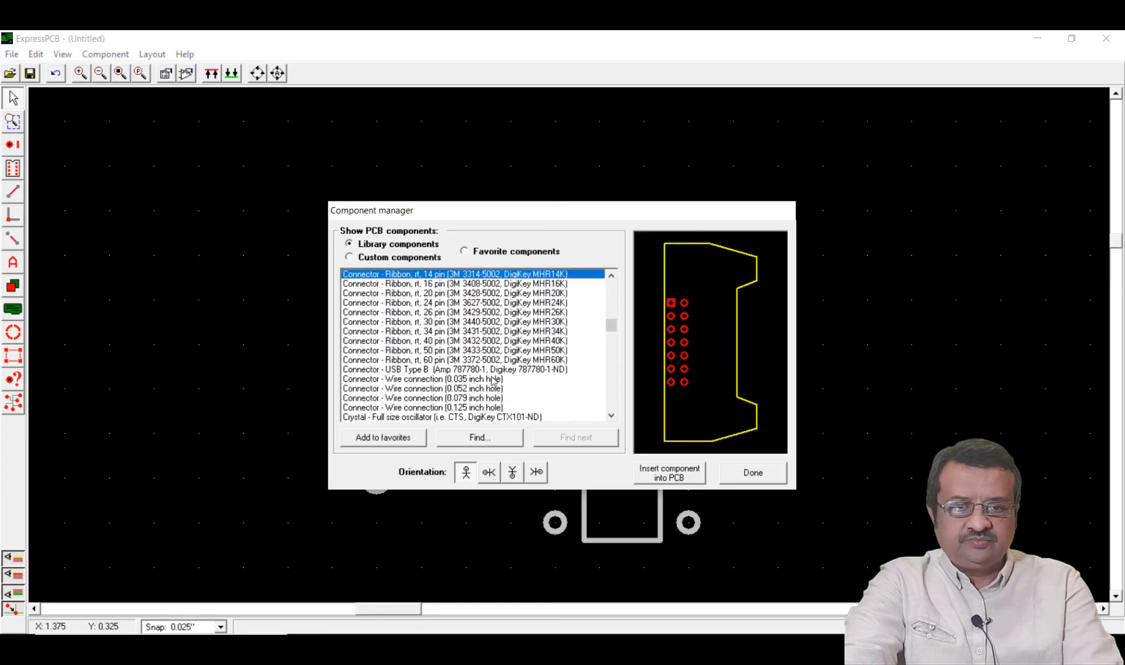
key("Up")
key("Up")
key("Up")
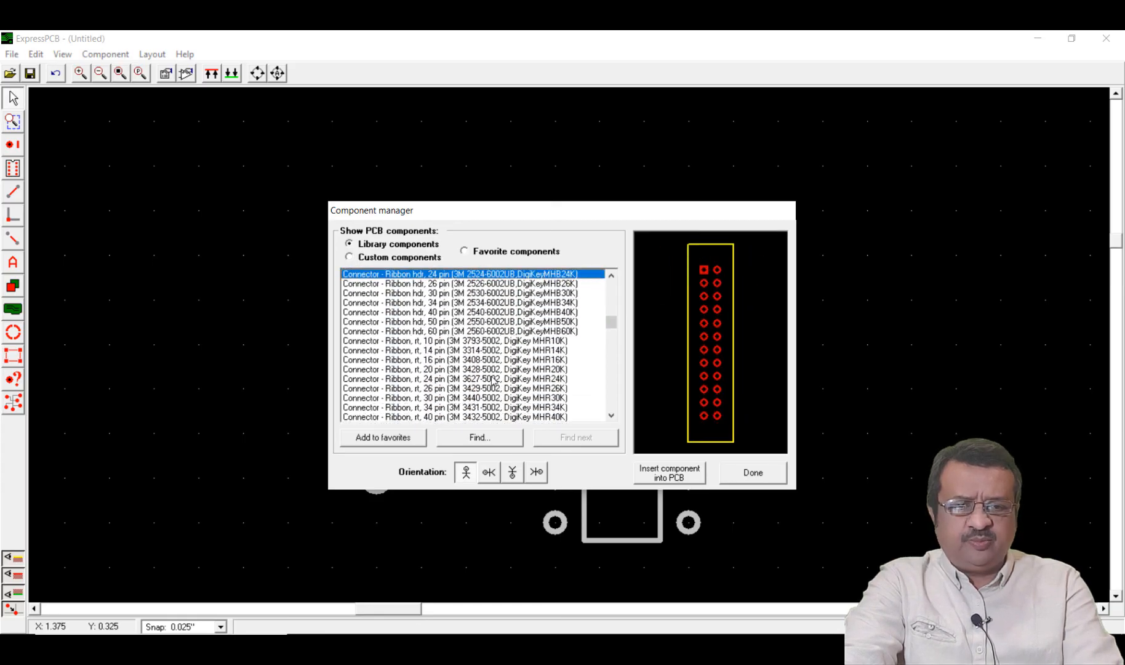
key("Up")
key("Up")
key("Up")
key("Up")
key("Up")
key("Up")
key("Up")
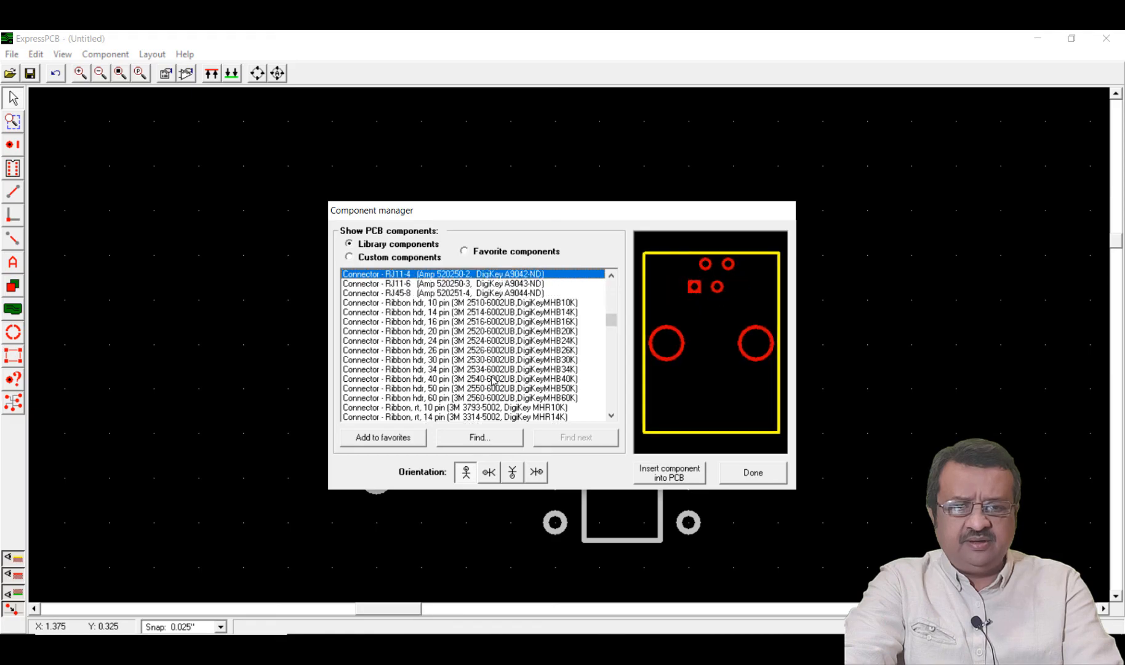
Preview the Molex .156 inch and .1 inch KK connector footprints, continuing up the library to the DB25 male right-angle connector
key("Up")
key("Up")
key("Up")
key("Up")
key("Up")
key("Up")
key("Up")
key("Up")
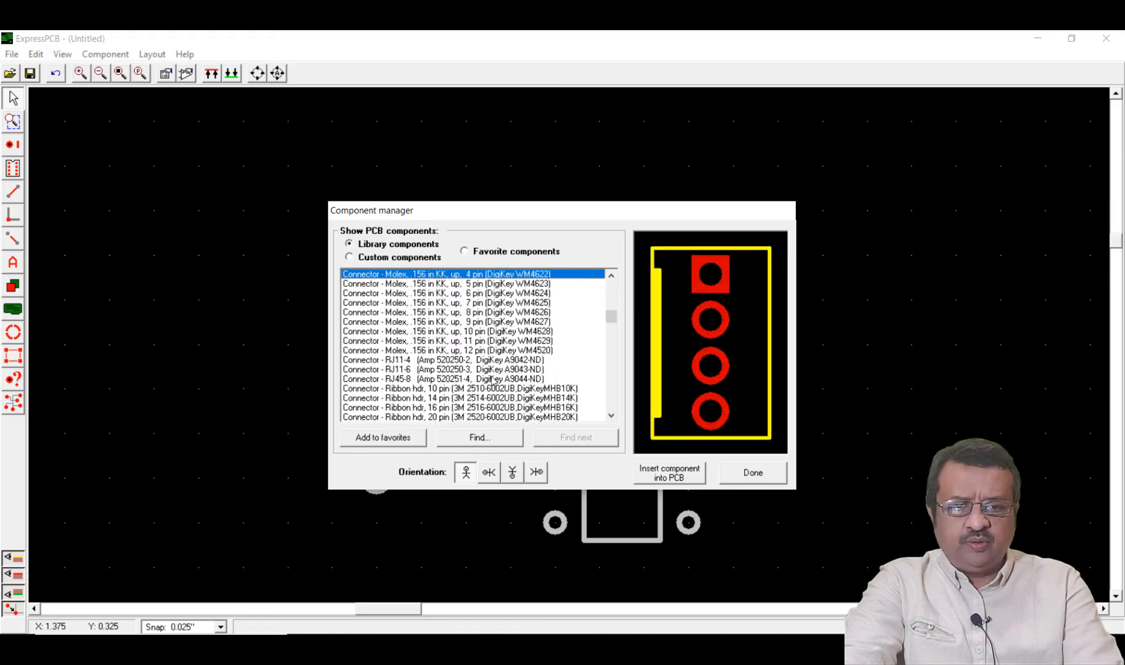
key("Up")
key("Up")
key("Up")
key("Up")
key("Up")
key("Up")
key("Up")
key("Up")
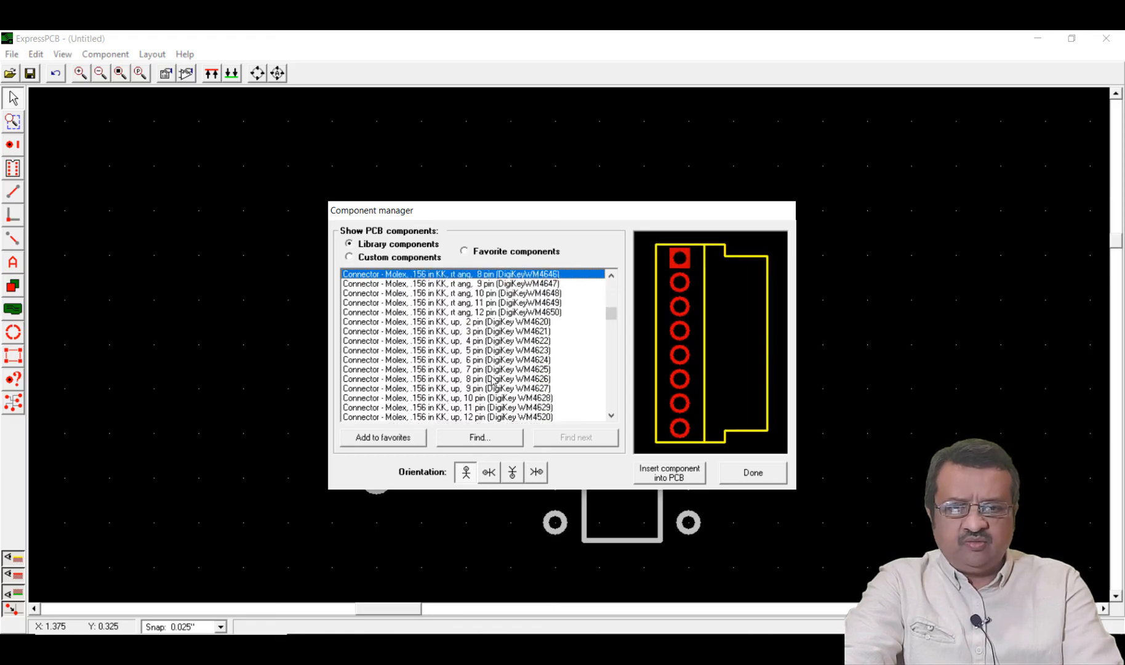
key("Up")
key("Up")
key("Up")
key("Up")
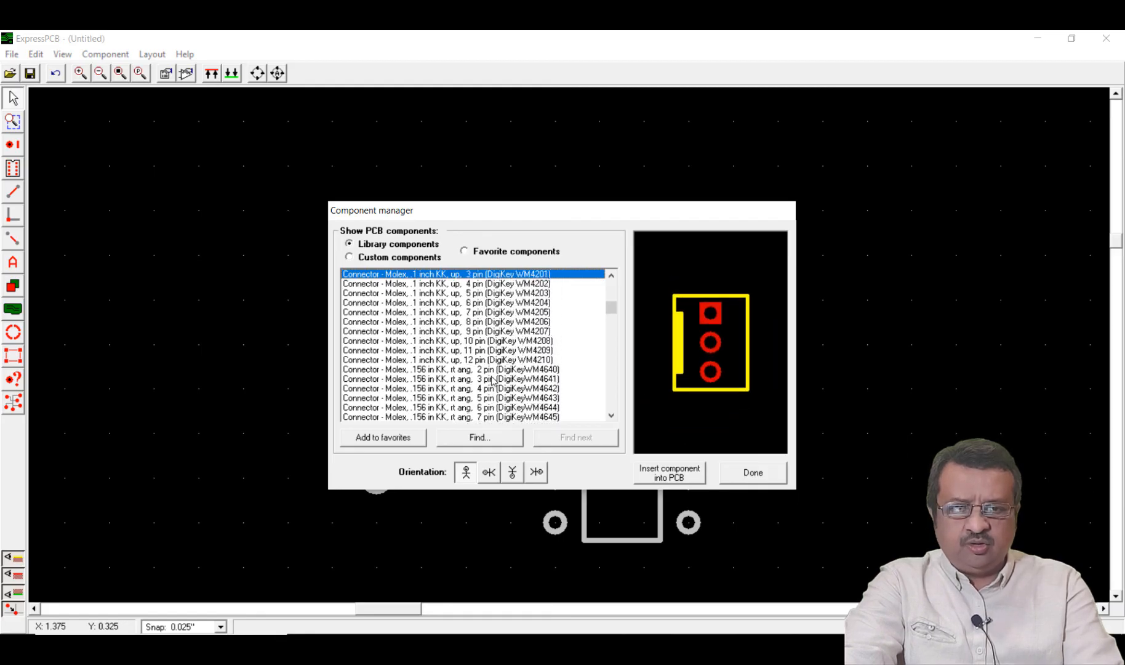
key("Up")
key("Up")
key("Up")
key("Up")
key("Up")
key("Up")
key("Up")
key("Up")
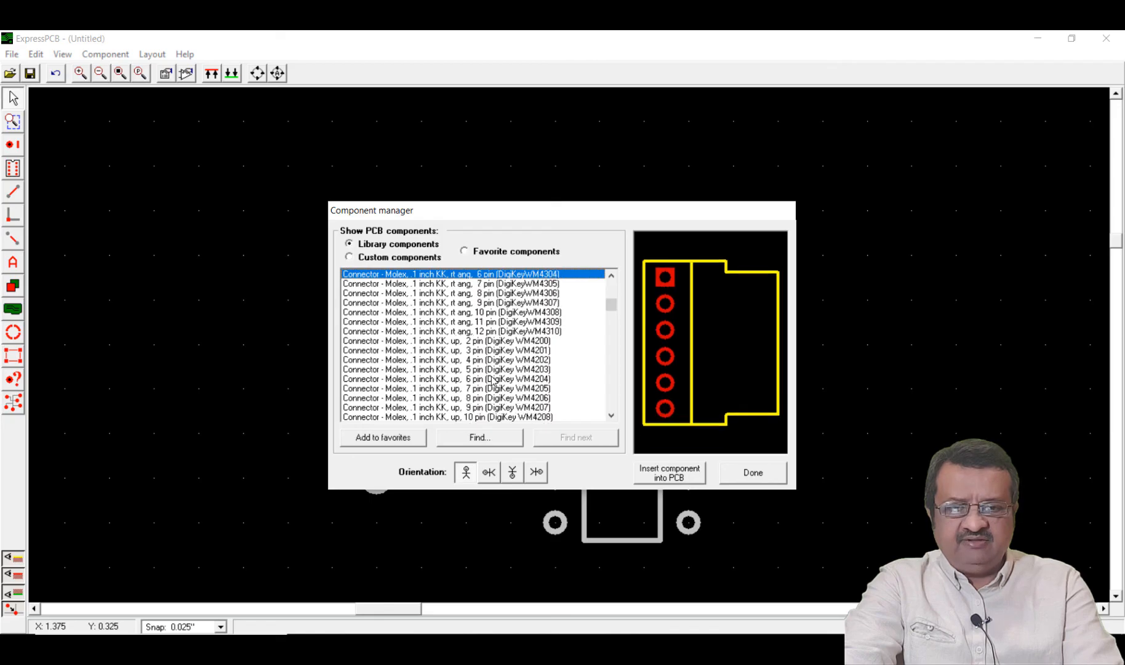
key("Up")
key("Up")
key("Up")
key("Up")
key("Up")
key("Up")
key("Up")
key("Up")
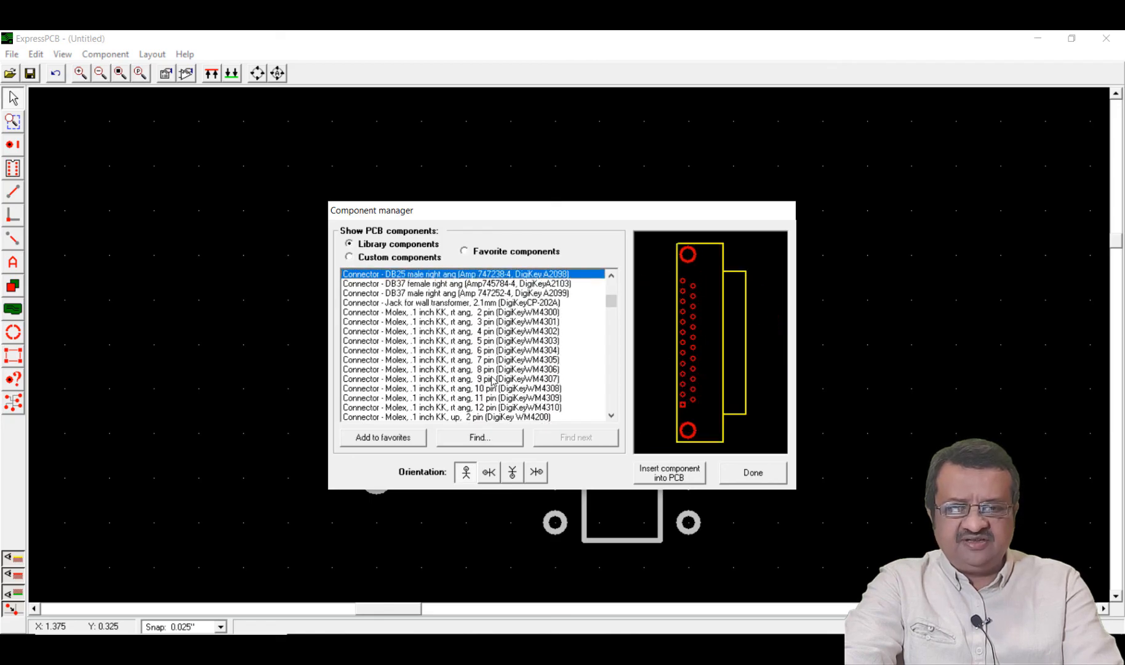
Preview the tantalum and radial electrolytic capacitor footprints up to the 0.079 inch lead spacing, and close the component manager without inserting anything
key("Up")
key("Up")
key("Up")
key("Up")
key("Up")
key("Up")
key("Up")
key("Up")
key("Up")
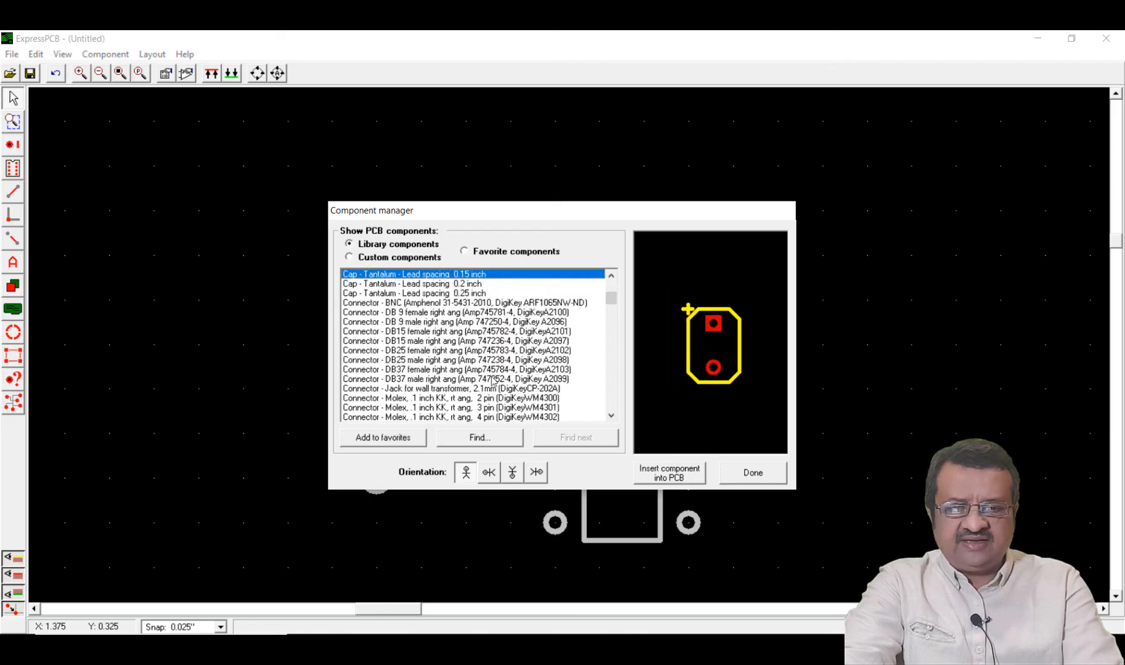
key("Up")
key("Up")
key("Up")
key("Up")
key("Down")
key("Down")
key("Down")
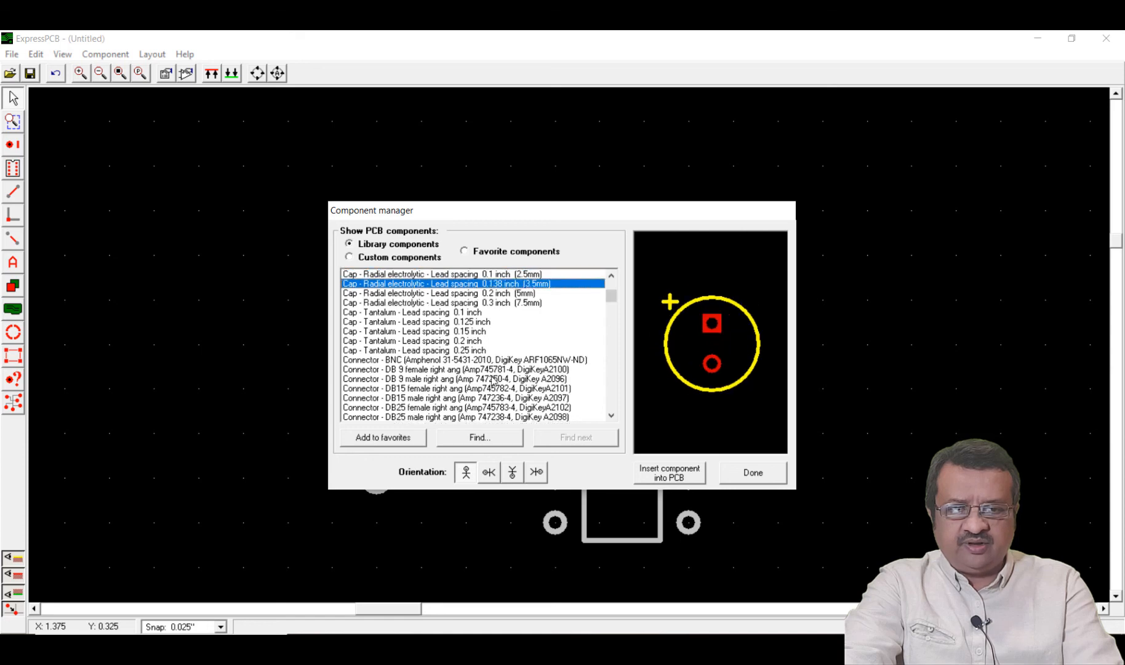
key("Up")
key("Up")
key("Up")
key("Up")
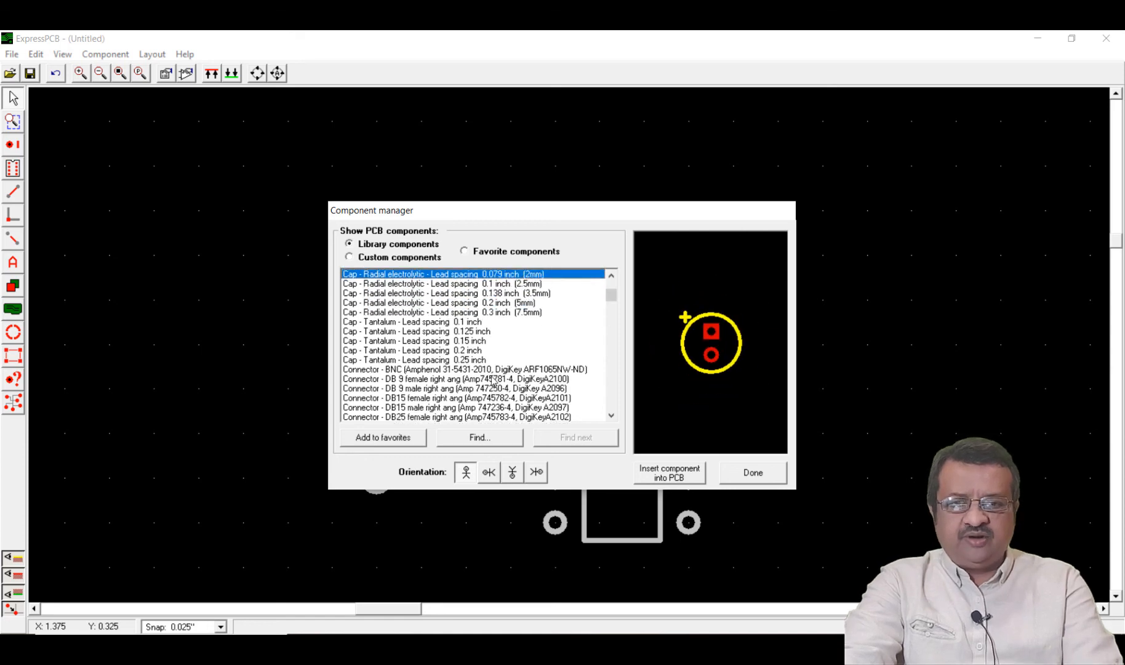
left_click(753, 472)
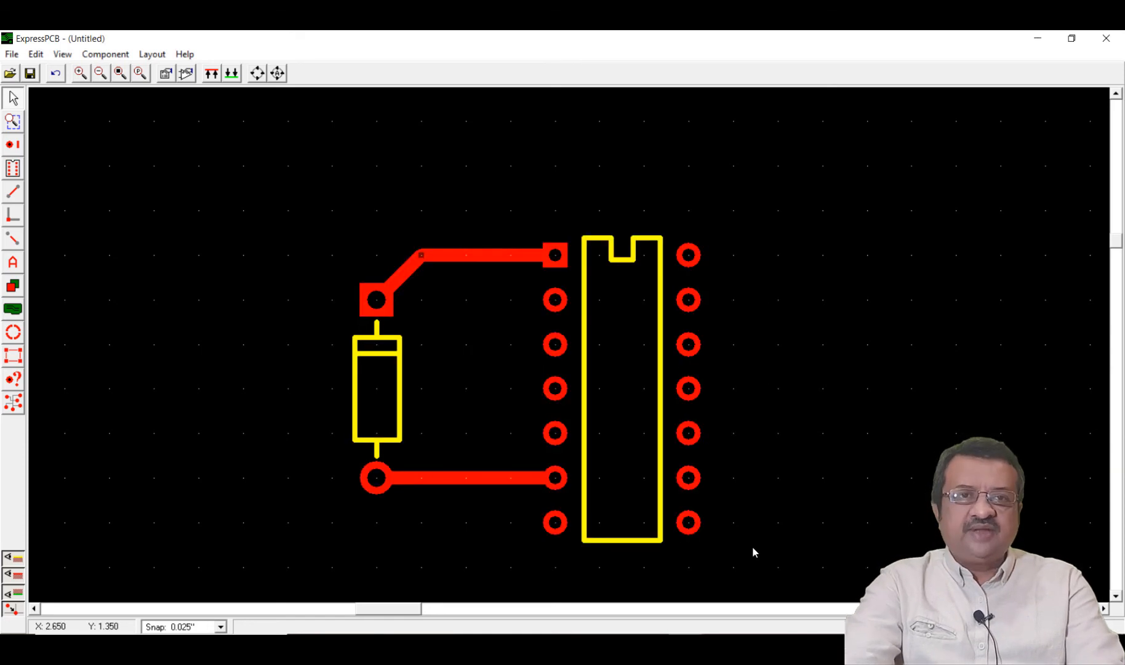